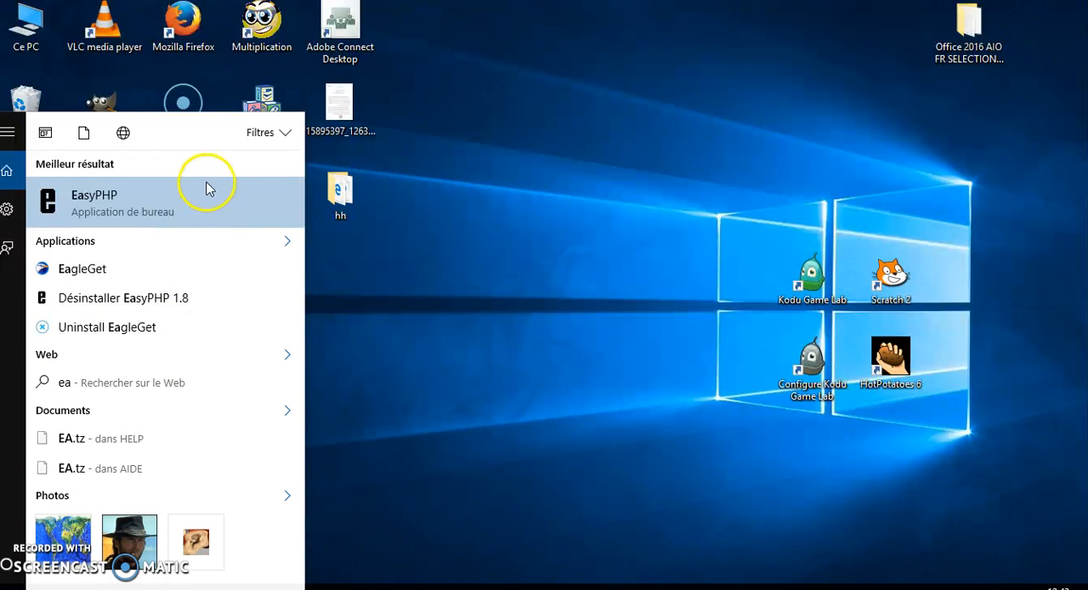
Launch EasyPHP, declining both the file updates and the 5.5.9 download, and minimize its server window.
{"action": "left_click", "coordinate": [207, 201]}
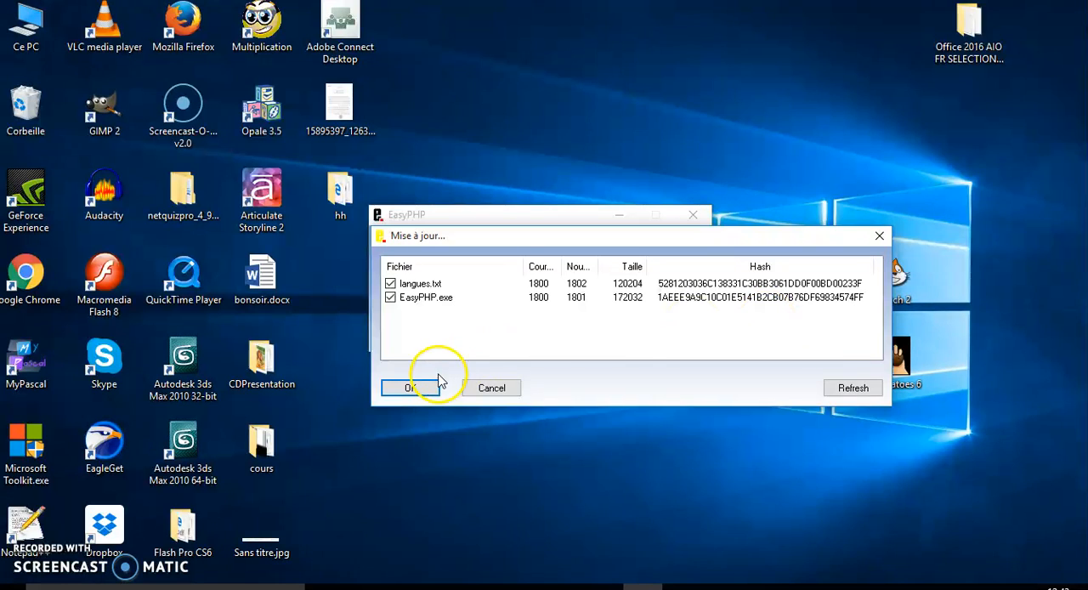
{"action": "left_click", "coordinate": [497, 388]}
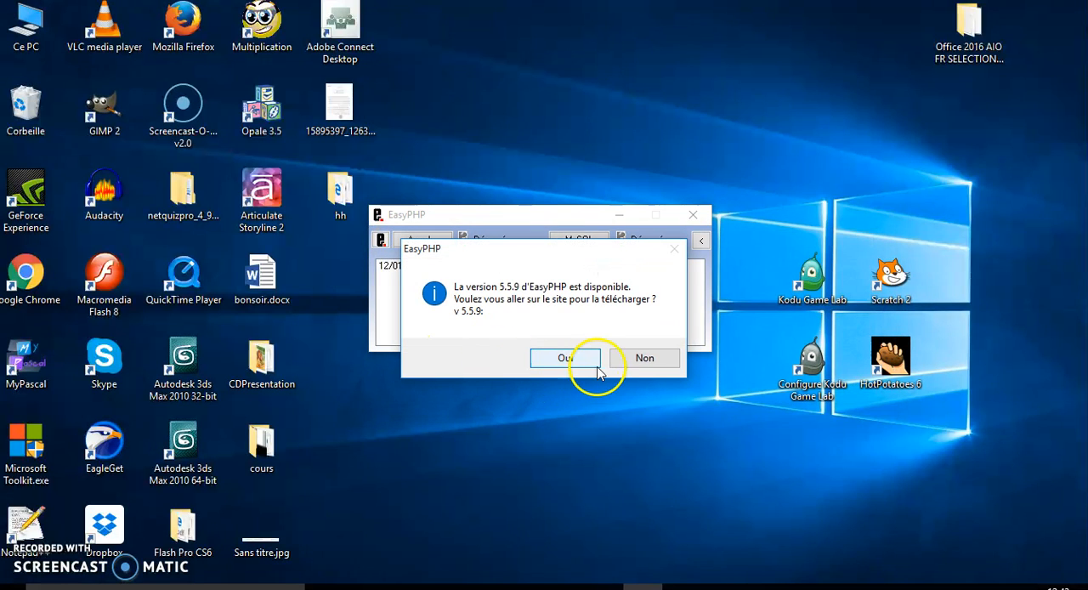
{"action": "left_click", "coordinate": [633, 363]}
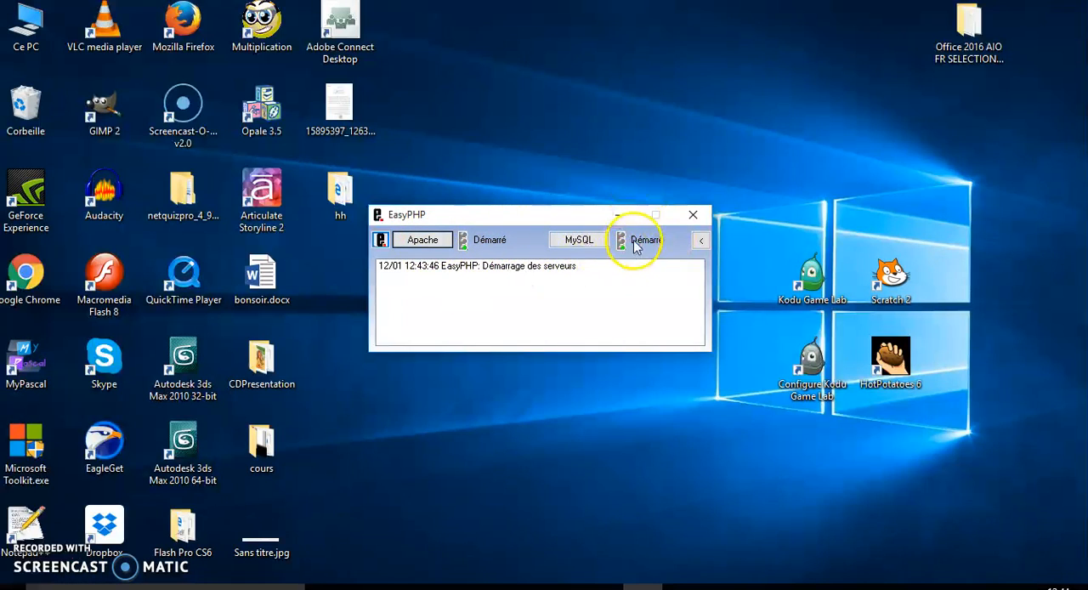
{"action": "left_click", "coordinate": [620, 214]}
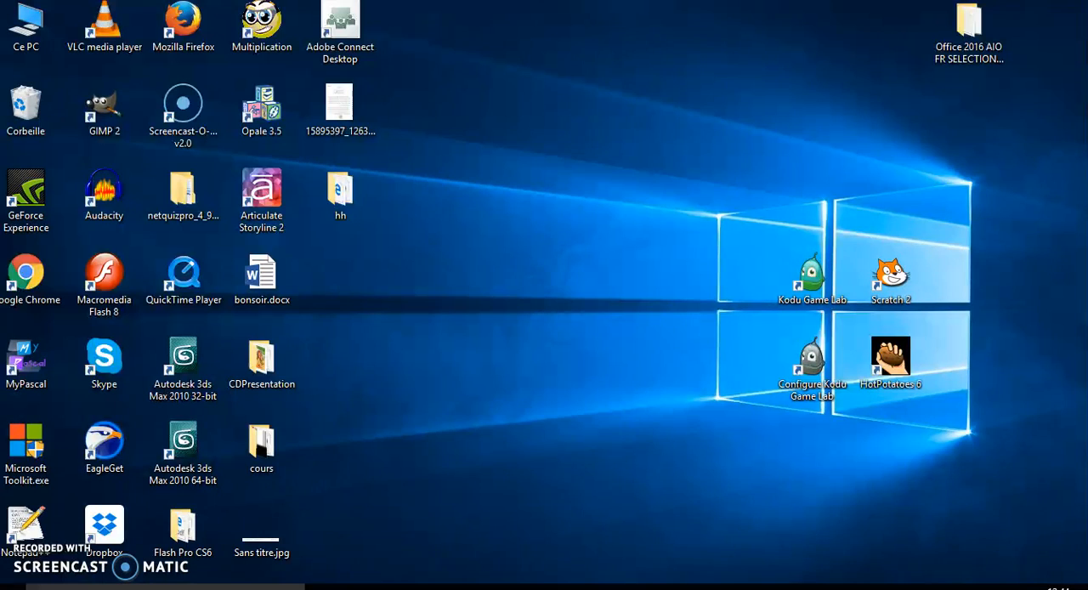
Open the EasyPHP administration page and go to phpMyAdmin's database management.
{"action": "right_click", "coordinate": [929, 588]}
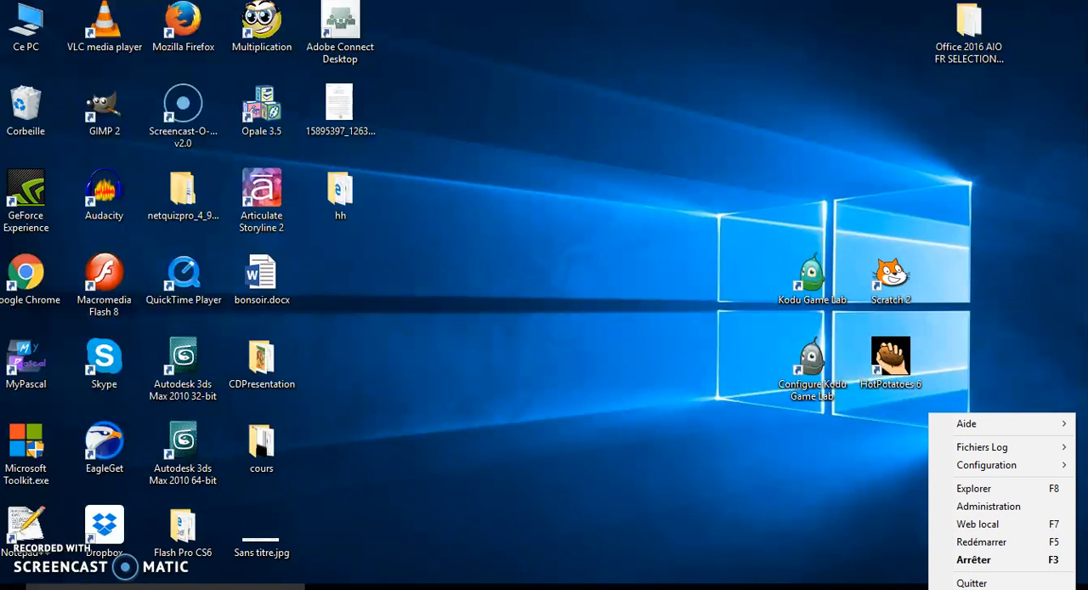
{"action": "left_click", "coordinate": [986, 506]}
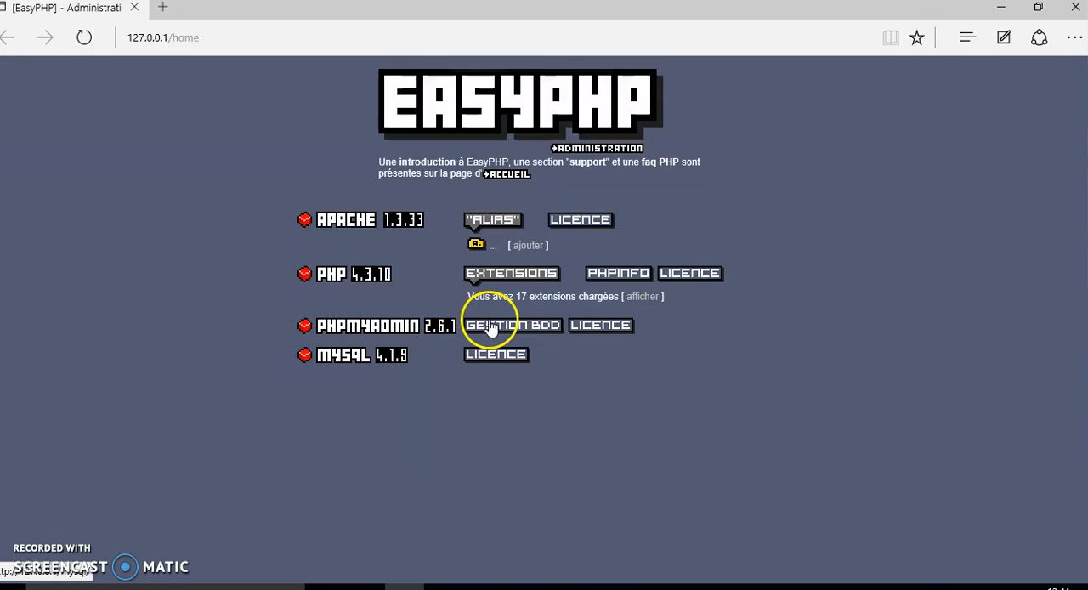
{"action": "left_click", "coordinate": [514, 328]}
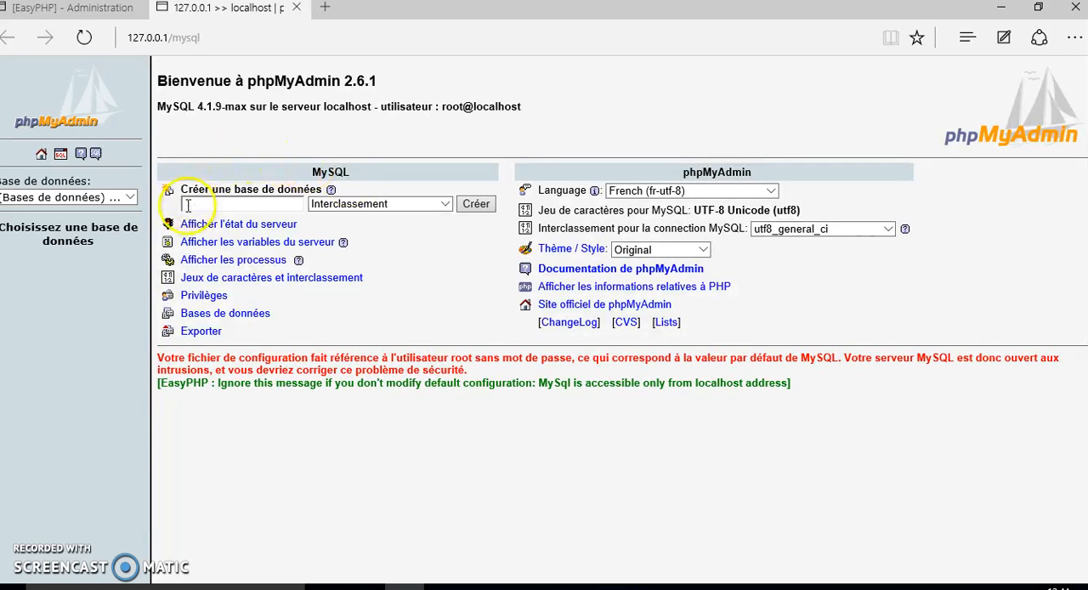
Create a new MySQL database named lycee.
{"action": "left_click", "coordinate": [131, 199]}
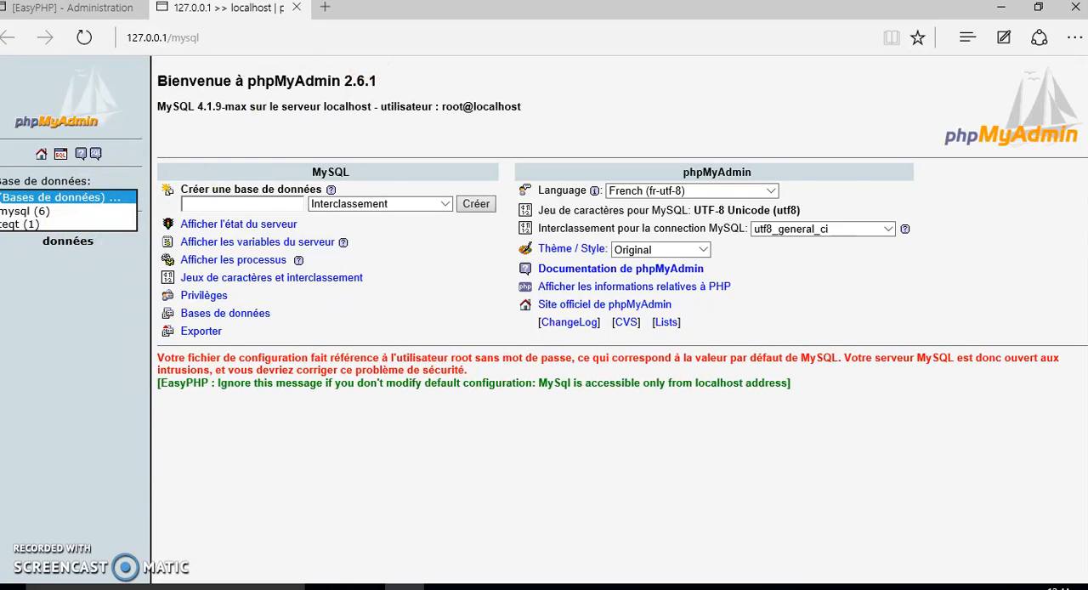
{"action": "left_click", "coordinate": [260, 202]}
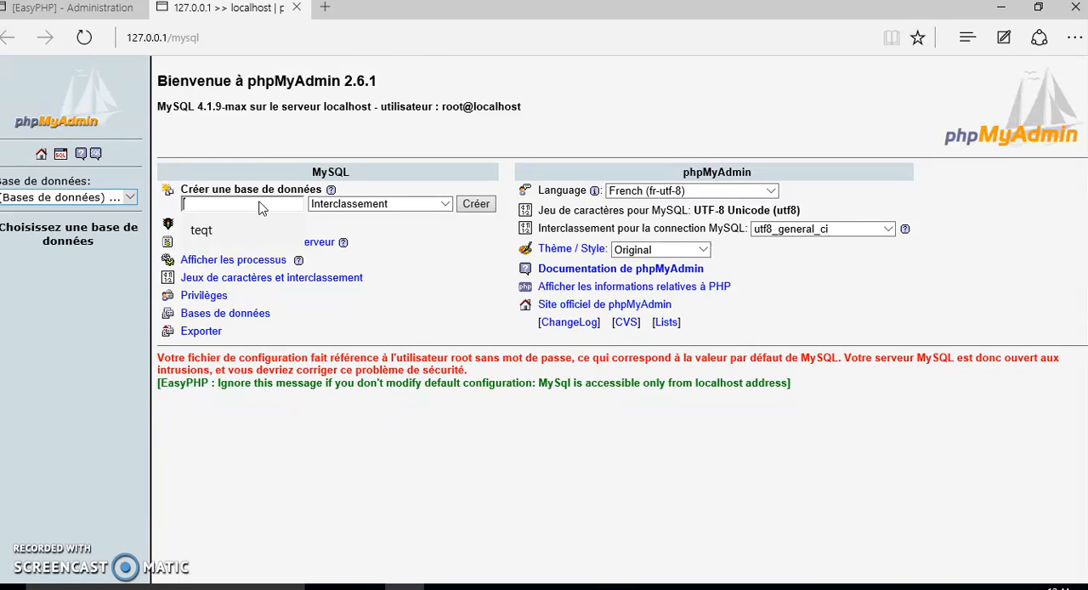
{"action": "type", "text": "lycé"}
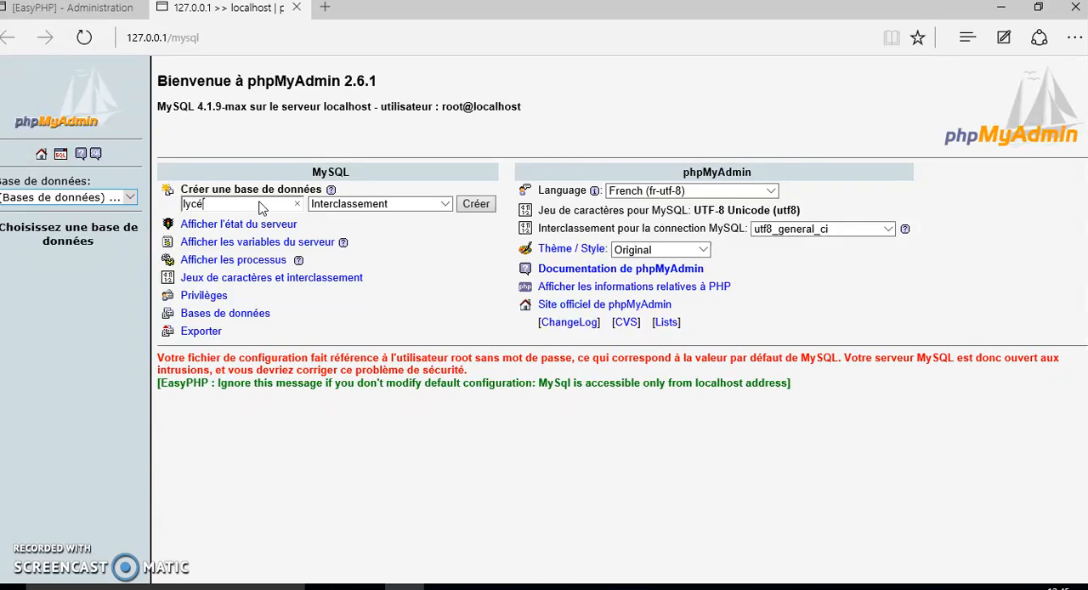
{"action": "key", "text": "BackSpace"}
{"action": "type", "text": "ee"}
{"action": "left_click", "coordinate": [478, 203]}
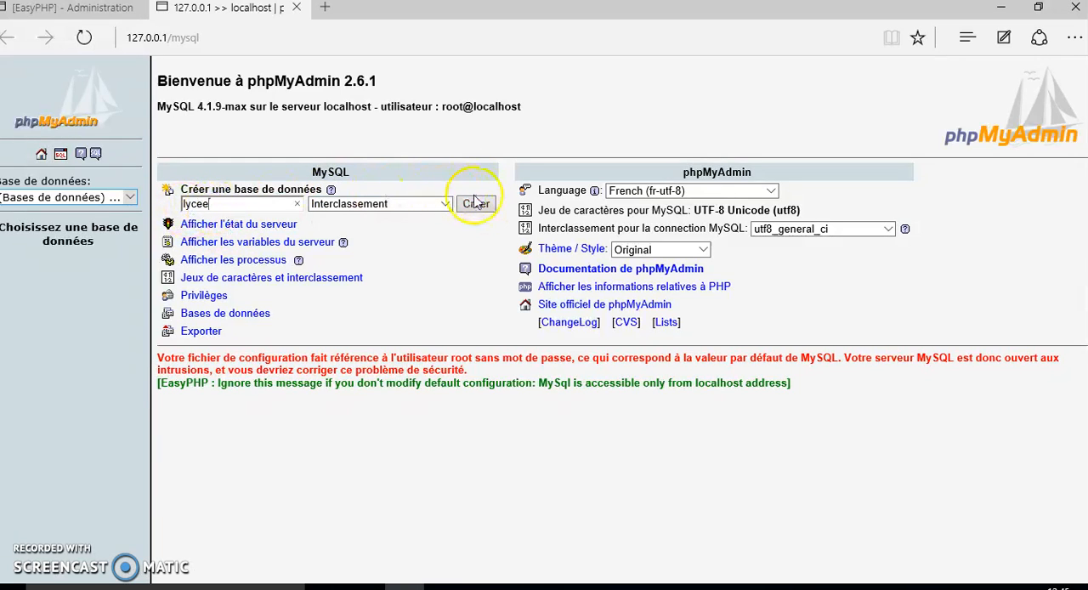
{"action": "left_click", "coordinate": [477, 203]}
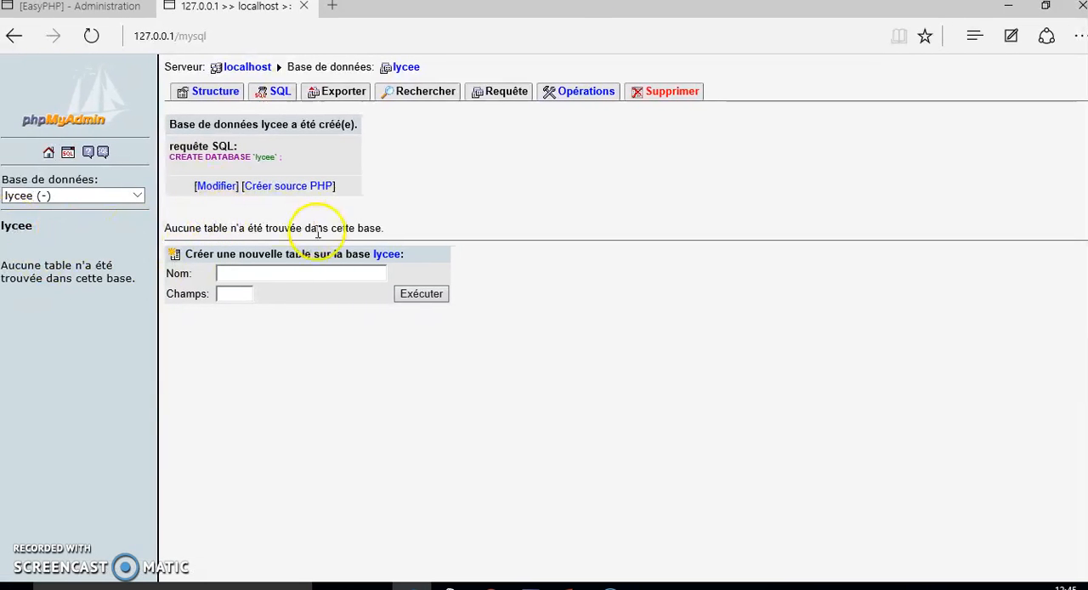
Create a new table named Eleve with 5 fields in the lycee database.
{"action": "left_click", "coordinate": [255, 272]}
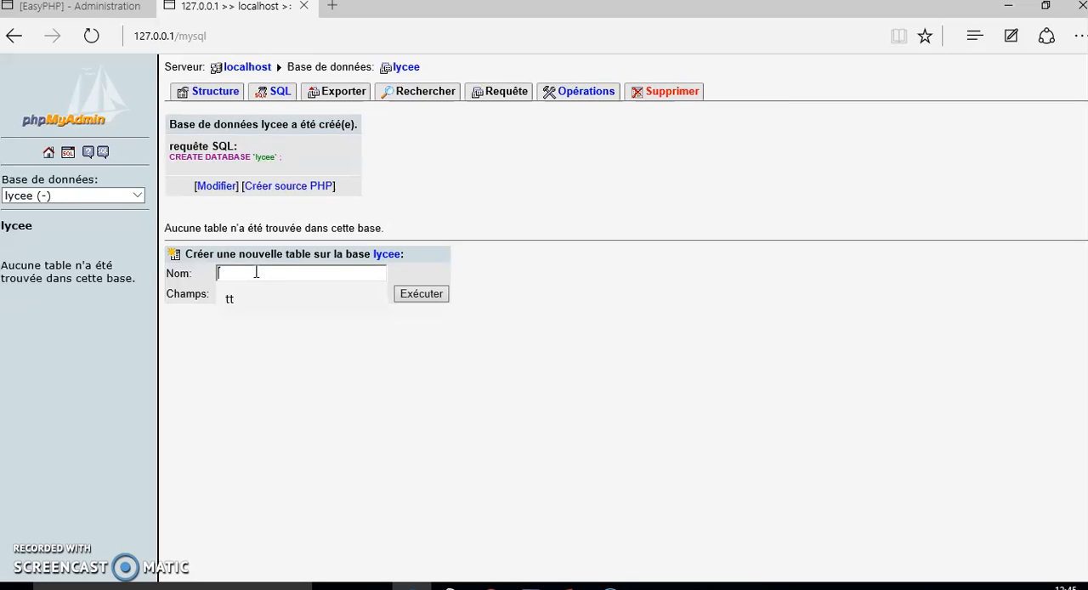
{"action": "type", "text": "E"}
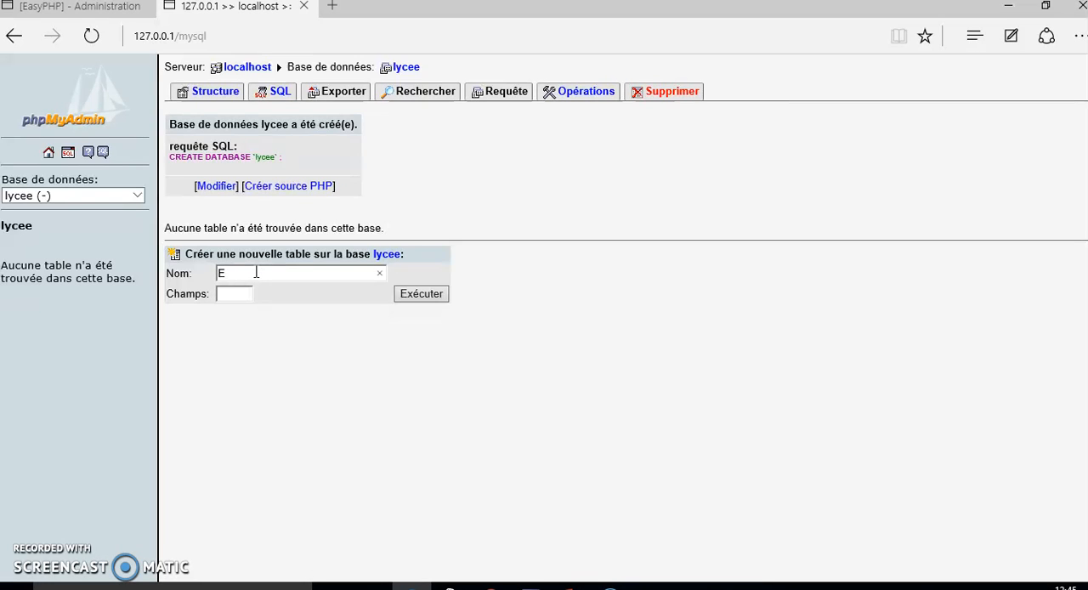
{"action": "type", "text": "lve"}
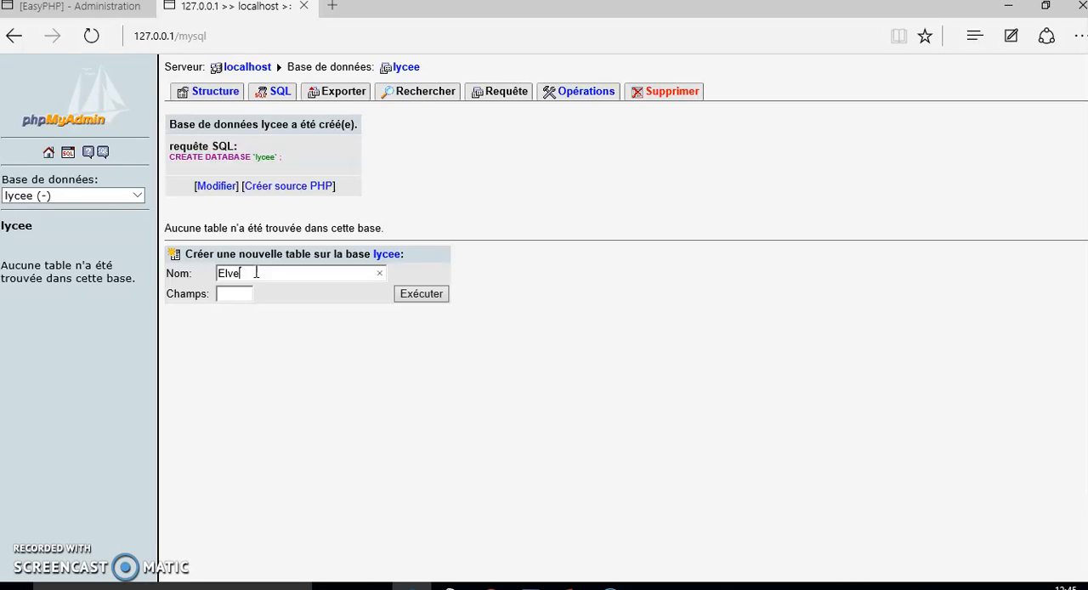
{"action": "key", "text": "BackSpace"}
{"action": "type", "text": "e"}
{"action": "left_click", "coordinate": [238, 294]}
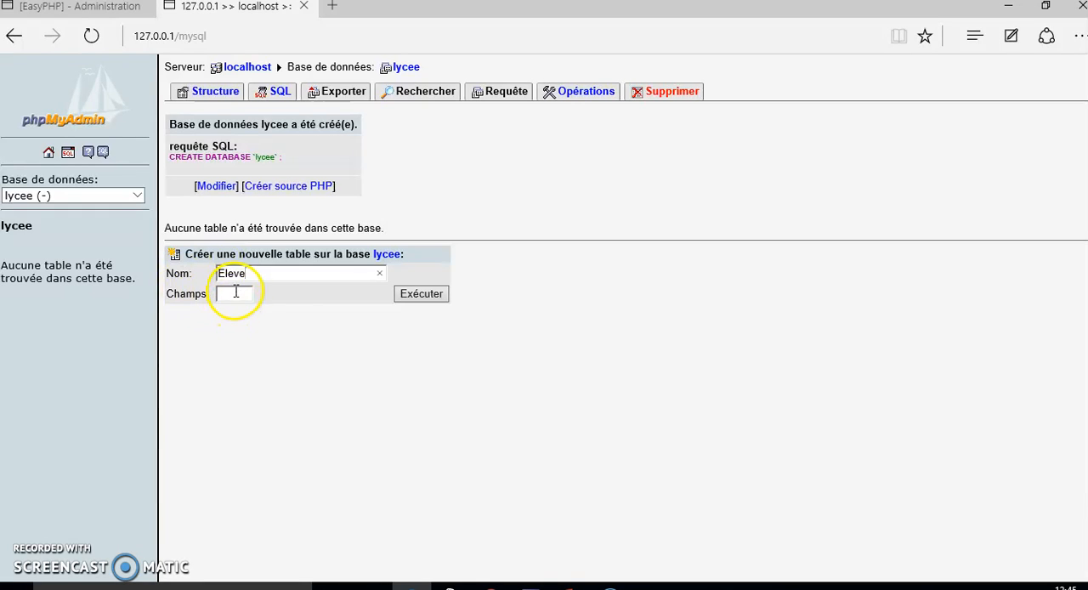
{"action": "type", "text": "5"}
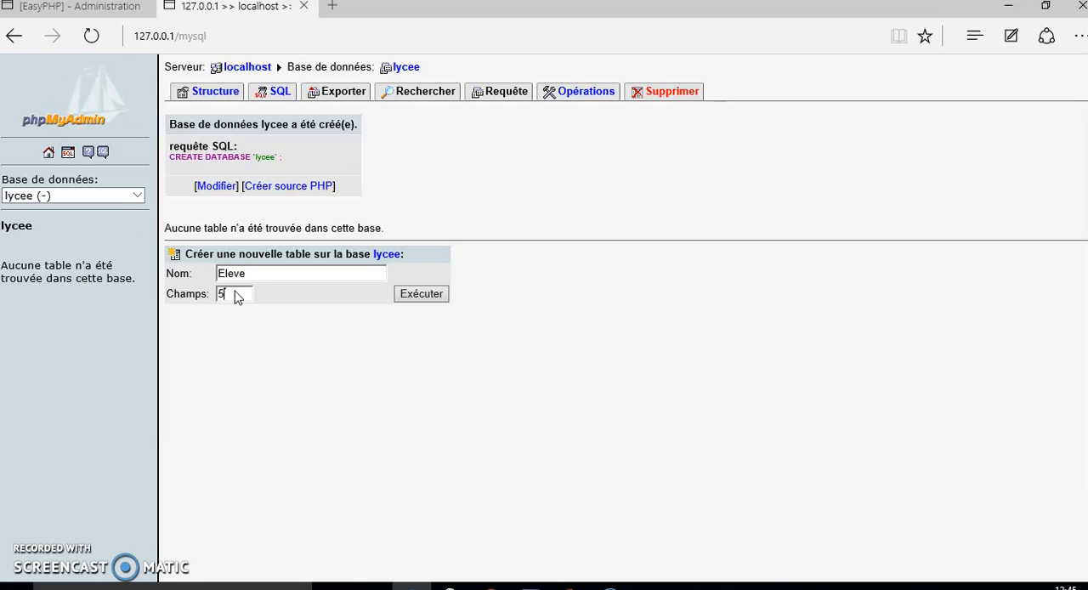
{"action": "left_click", "coordinate": [418, 294]}
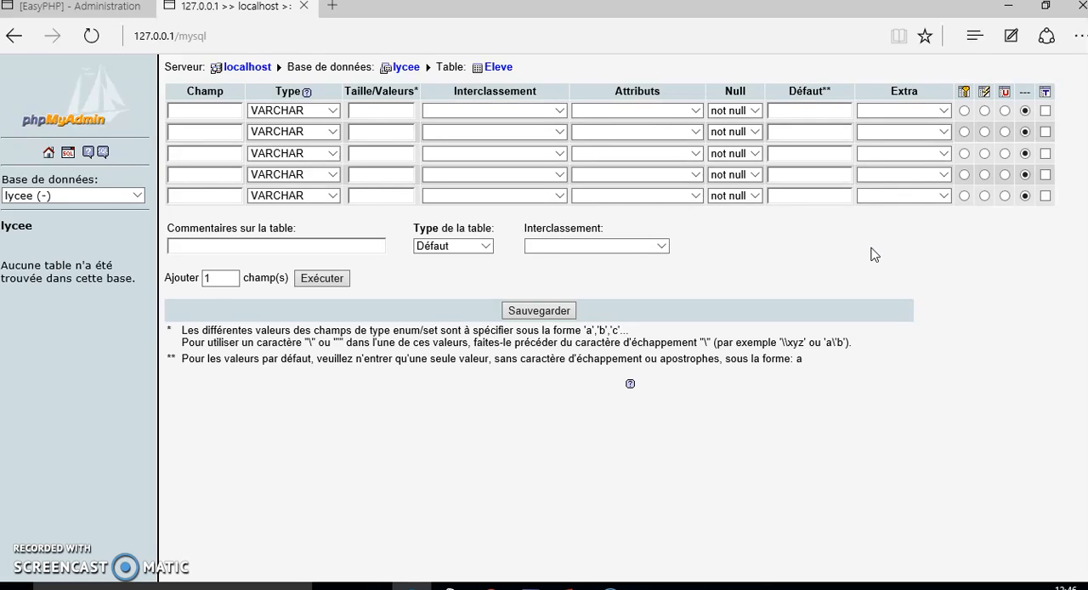
Name the first field of the Eleve table id_eleve and set its type to INT.
{"action": "left_click", "coordinate": [221, 111]}
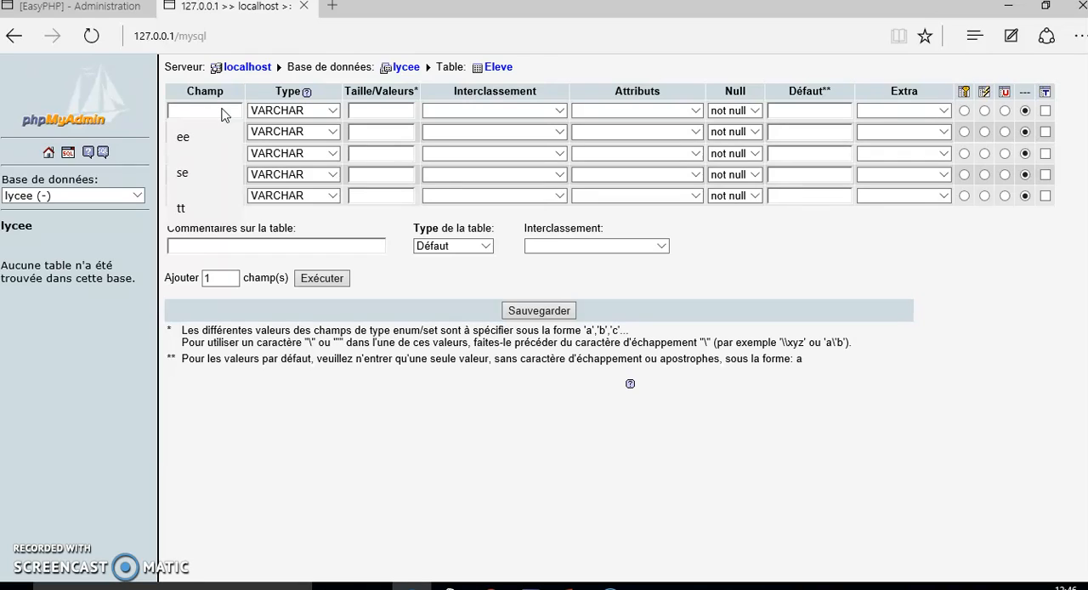
{"action": "type", "text": "id"}
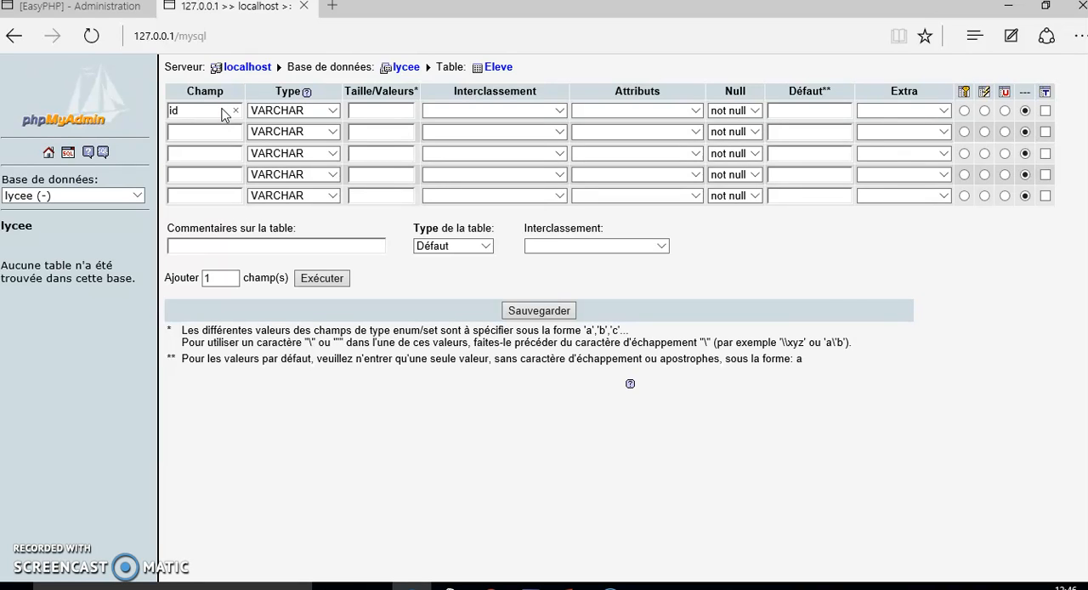
{"action": "type", "text": "-"}
{"action": "type", "text": "eleve"}
{"action": "left_click", "coordinate": [332, 111]}
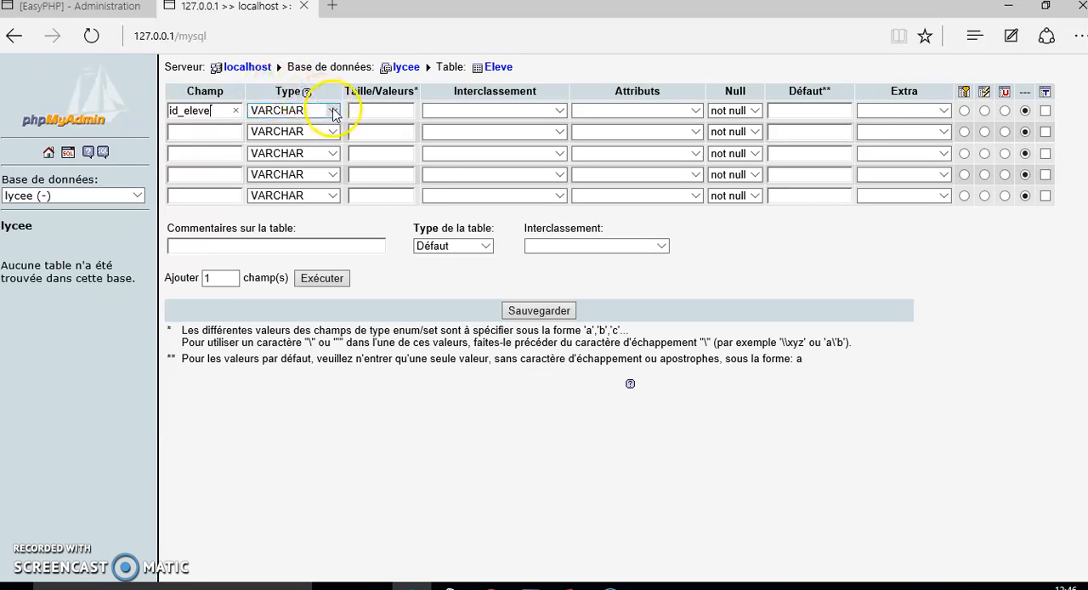
{"action": "left_click", "coordinate": [332, 111]}
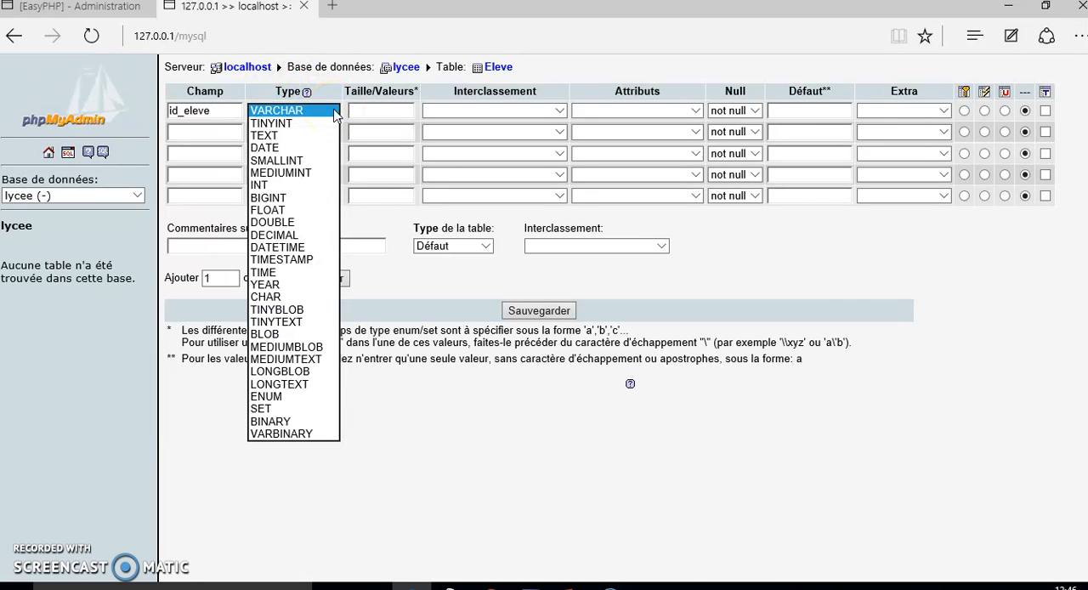
{"action": "left_click", "coordinate": [272, 185]}
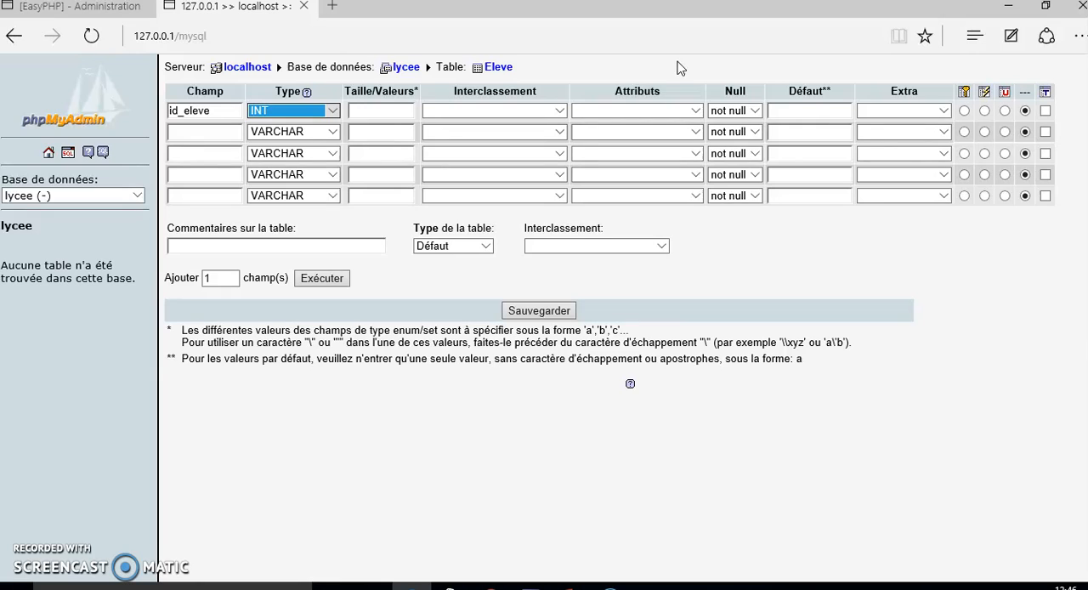
Make the id_eleve field auto_increment and mark it as the primary key.
{"action": "left_click", "coordinate": [945, 111]}
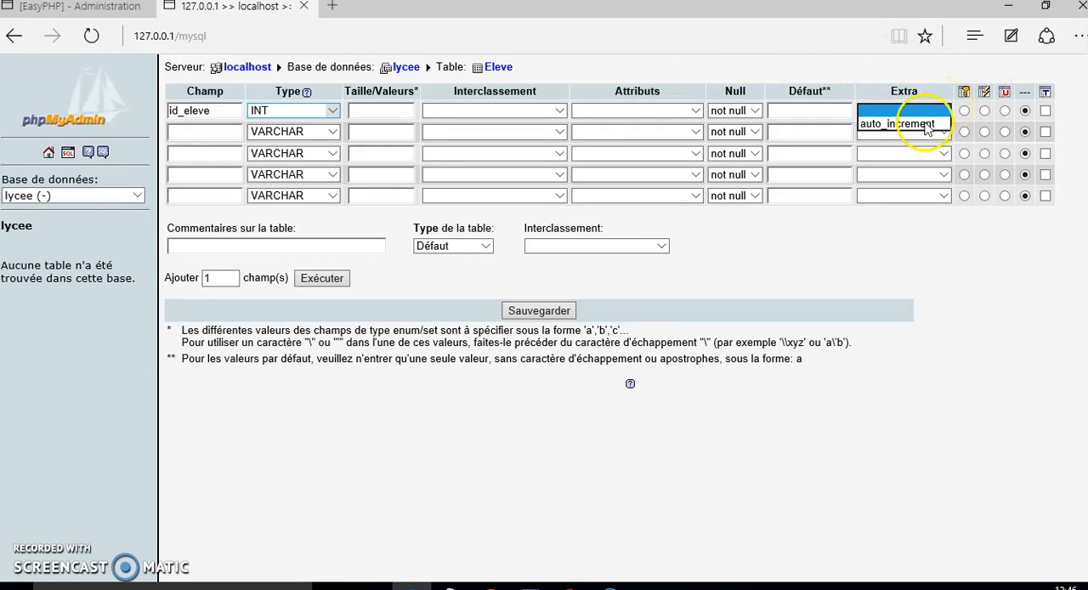
{"action": "left_click", "coordinate": [909, 124]}
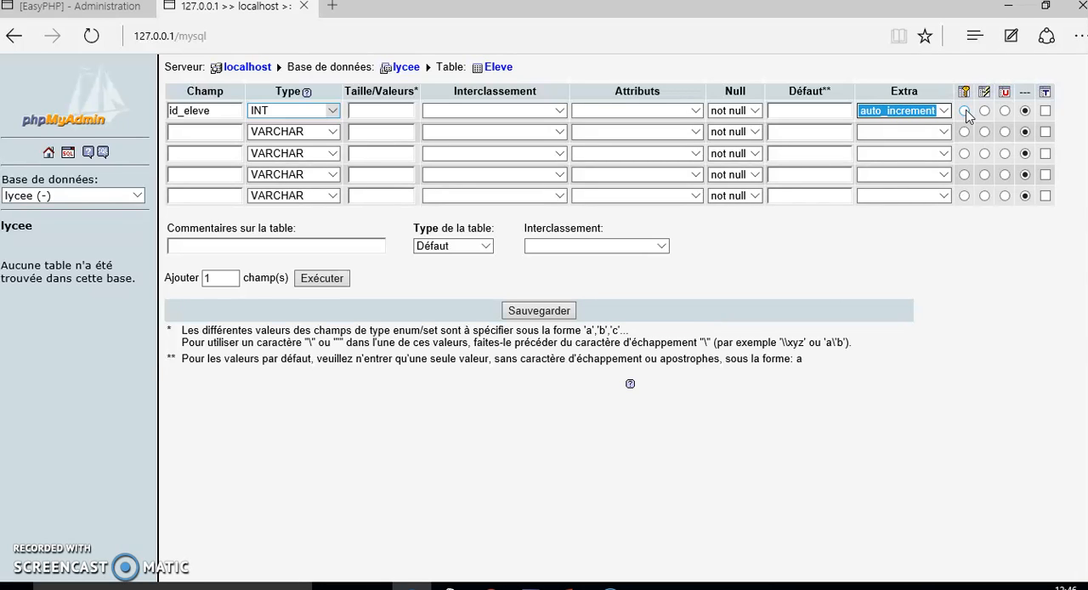
{"action": "left_click", "coordinate": [965, 112]}
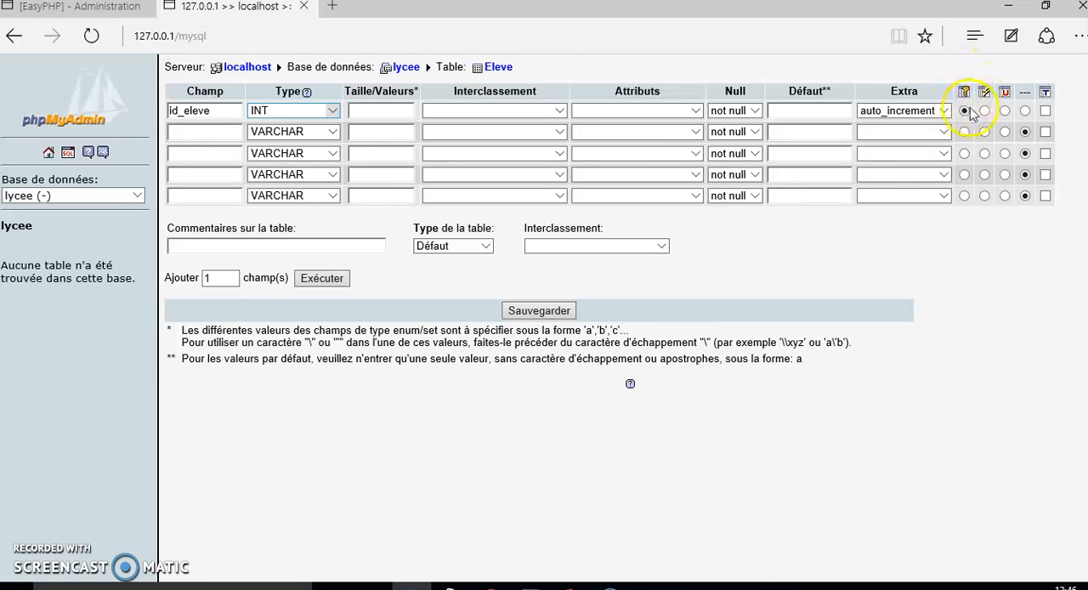
Define the second field as nom, keeping the VARCHAR type, with a length of 20.
{"action": "left_click", "coordinate": [208, 133]}
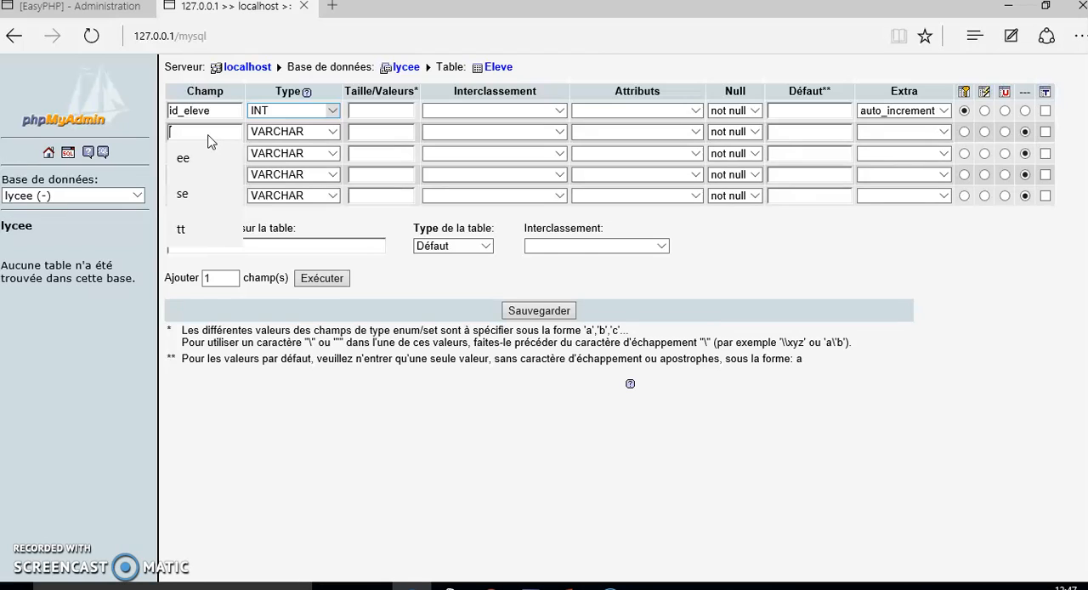
{"action": "type", "text": "non"}
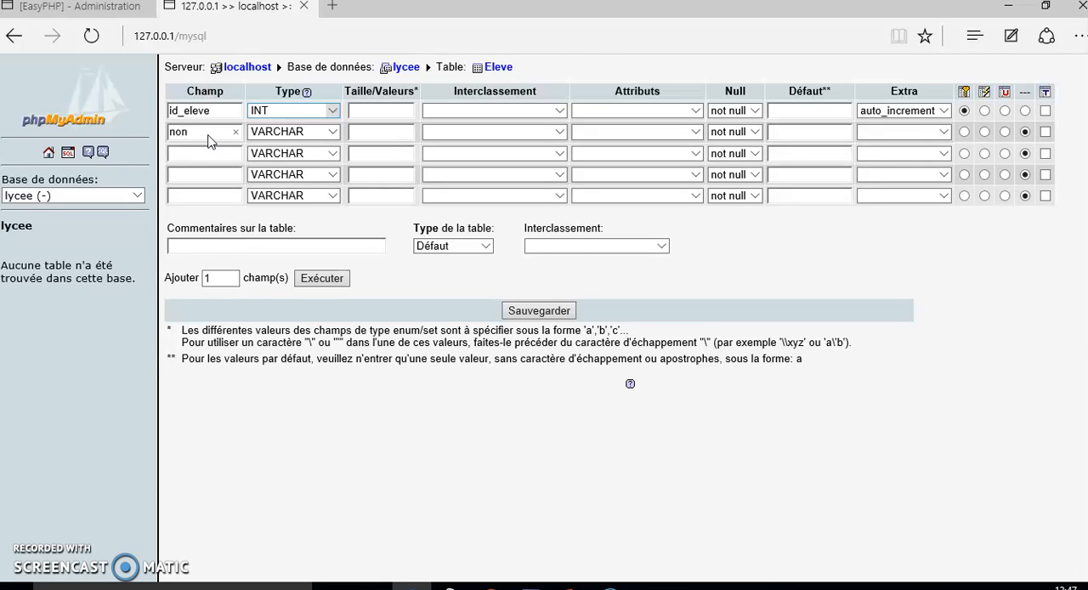
{"action": "key", "text": "BackSpace"}
{"action": "type", "text": "m"}
{"action": "left_click", "coordinate": [363, 133]}
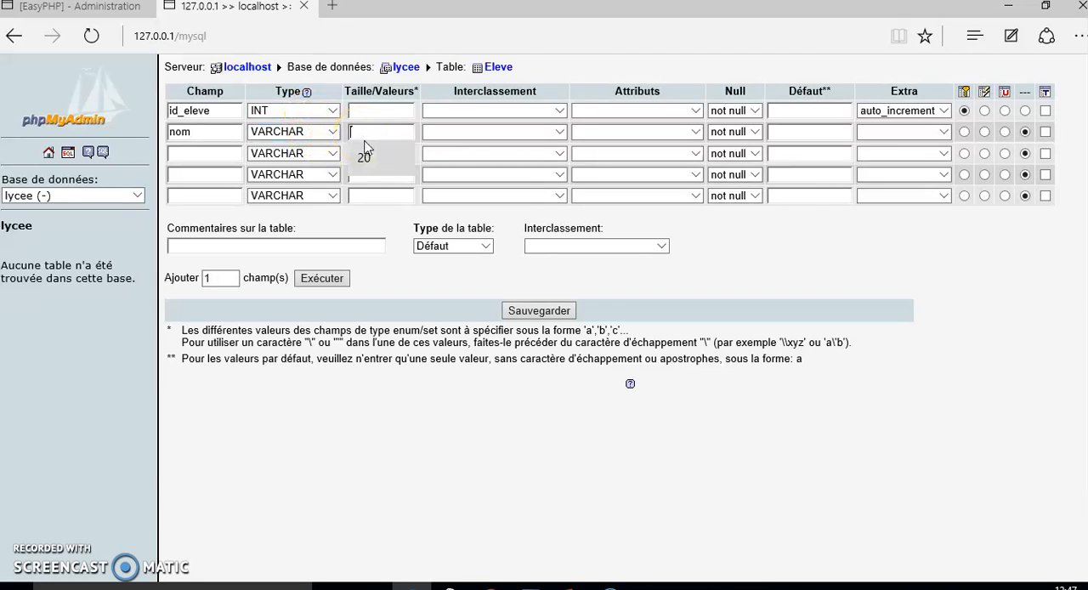
{"action": "left_click", "coordinate": [364, 159]}
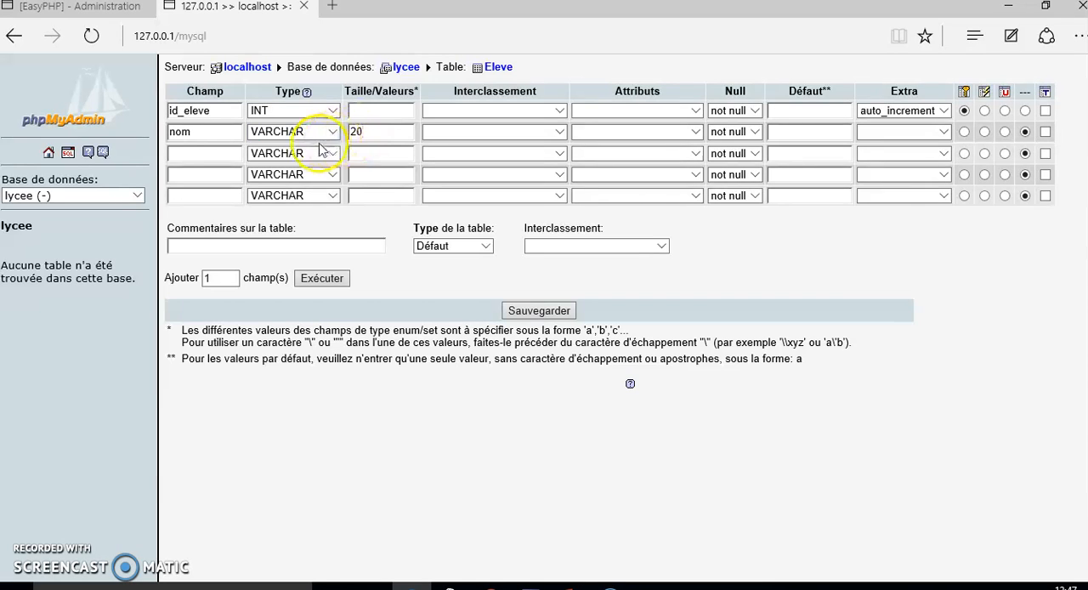
Define the third field as prenom, keeping the VARCHAR type, with a length of 20.
{"action": "left_click", "coordinate": [195, 154]}
{"action": "type", "text": "prenom"}
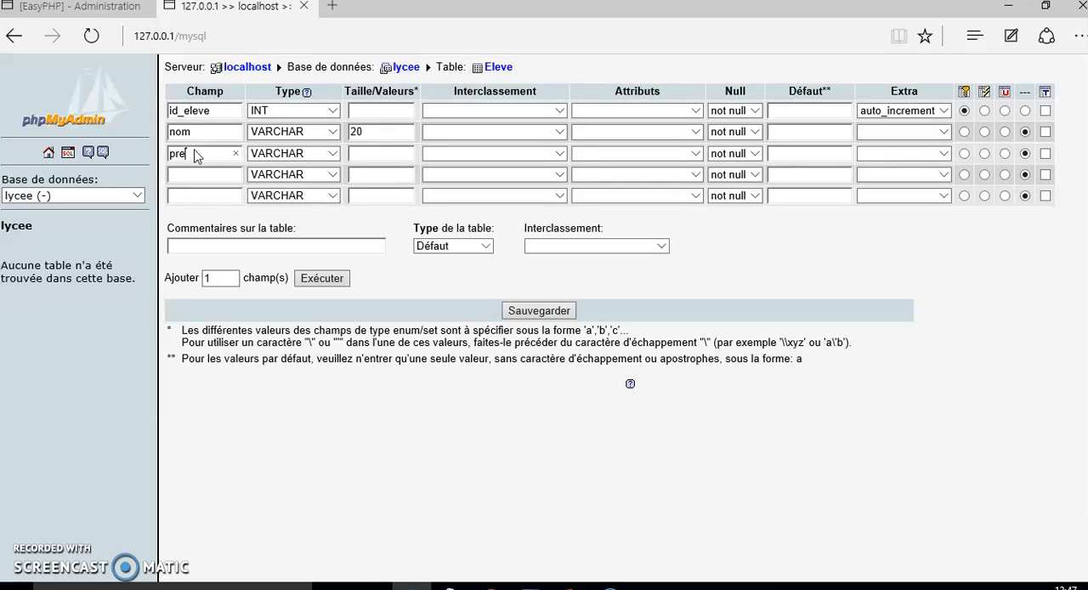
{"action": "left_click", "coordinate": [234, 145]}
{"action": "left_click", "coordinate": [362, 153]}
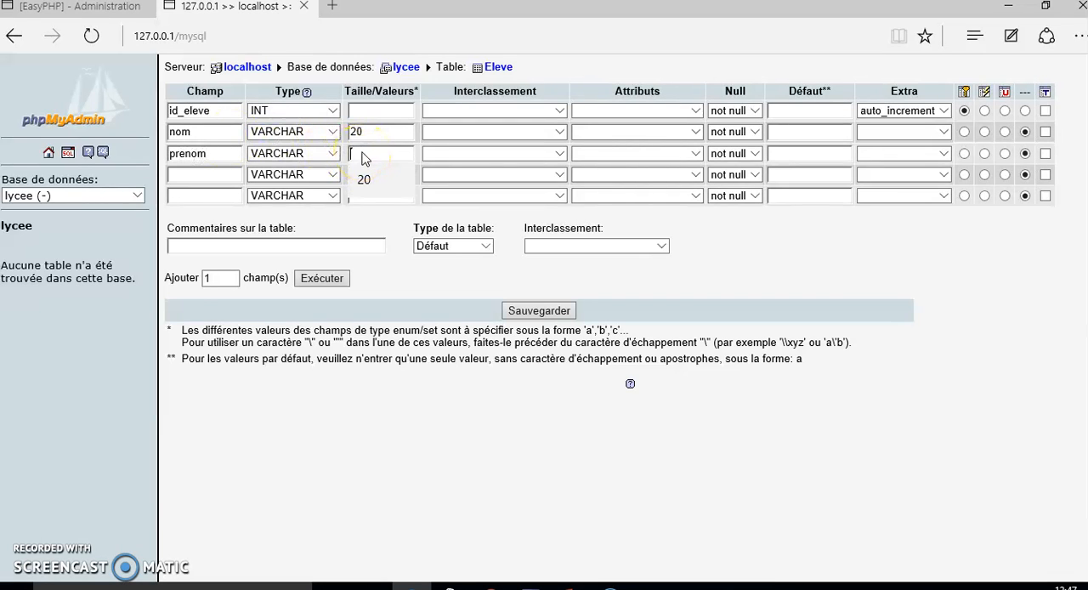
{"action": "left_click", "coordinate": [364, 179]}
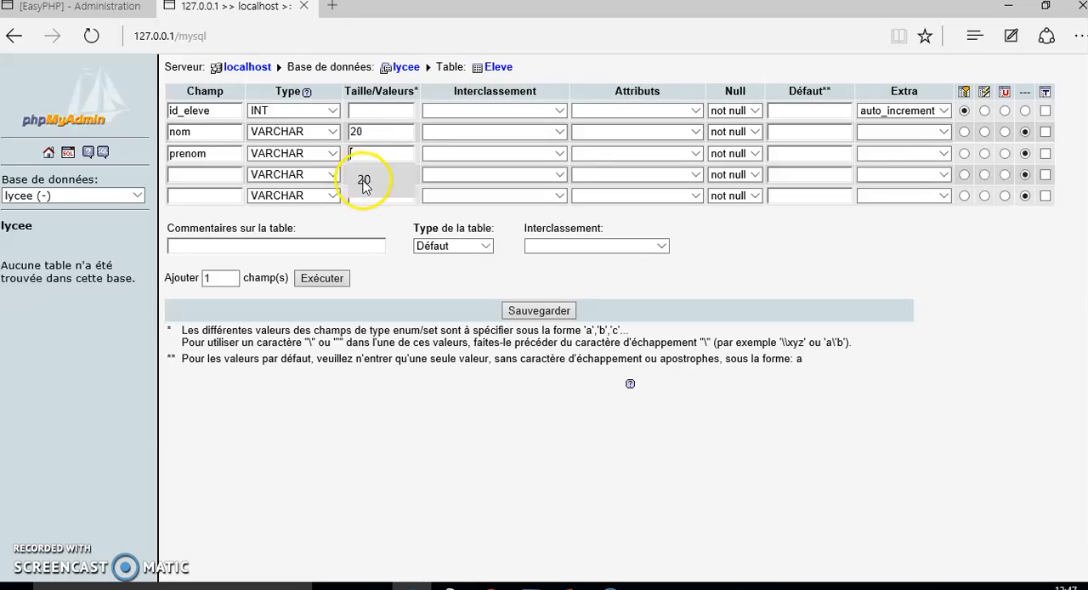
Define the fourth field as classe, keeping the VARCHAR type, with a length of 5.
{"action": "left_click", "coordinate": [228, 171]}
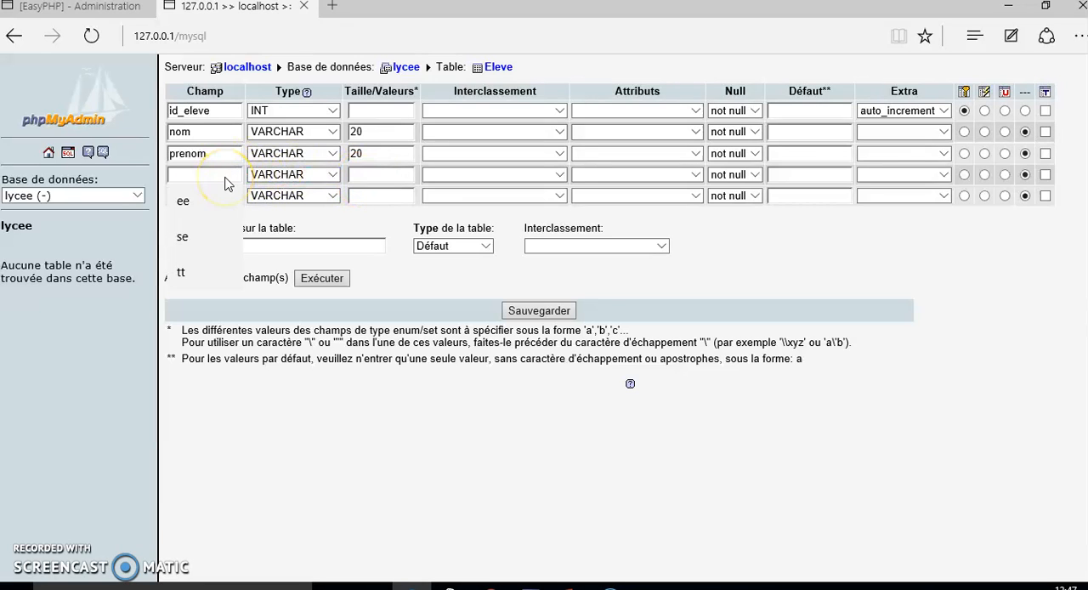
{"action": "type", "text": "classe"}
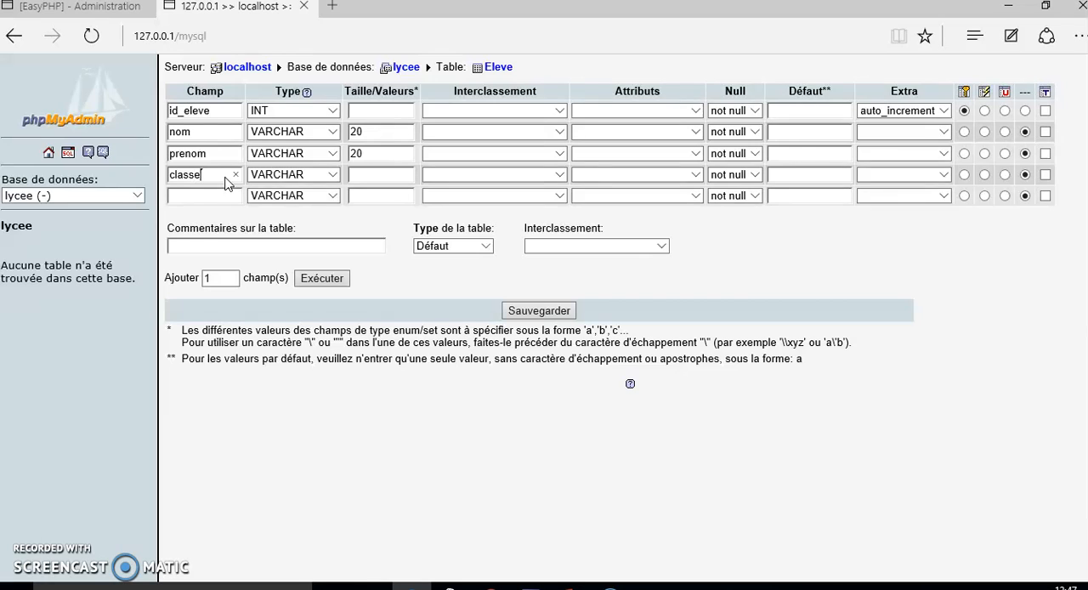
{"action": "left_click", "coordinate": [367, 175]}
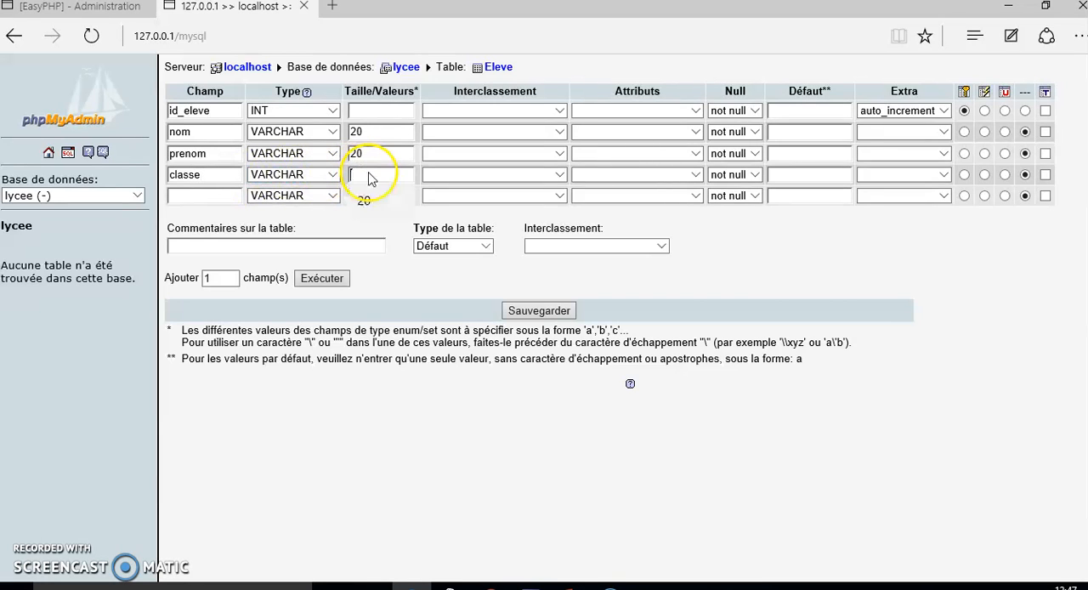
{"action": "type", "text": "5"}
Define the fifth field as langue, keeping the VARCHAR type, with a length of 10.
{"action": "left_click", "coordinate": [222, 196]}
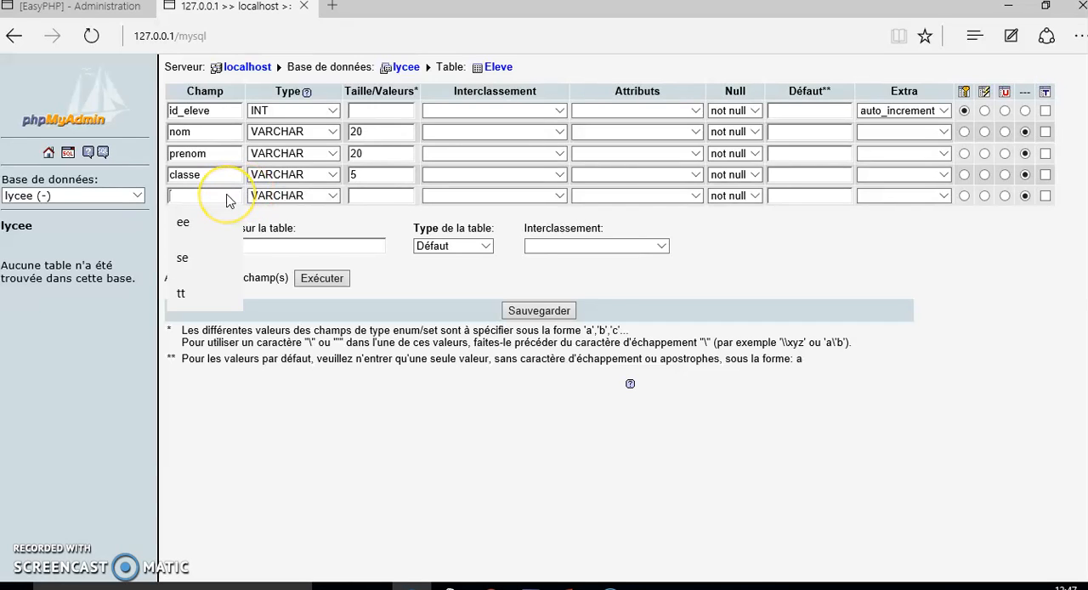
{"action": "type", "text": "l"}
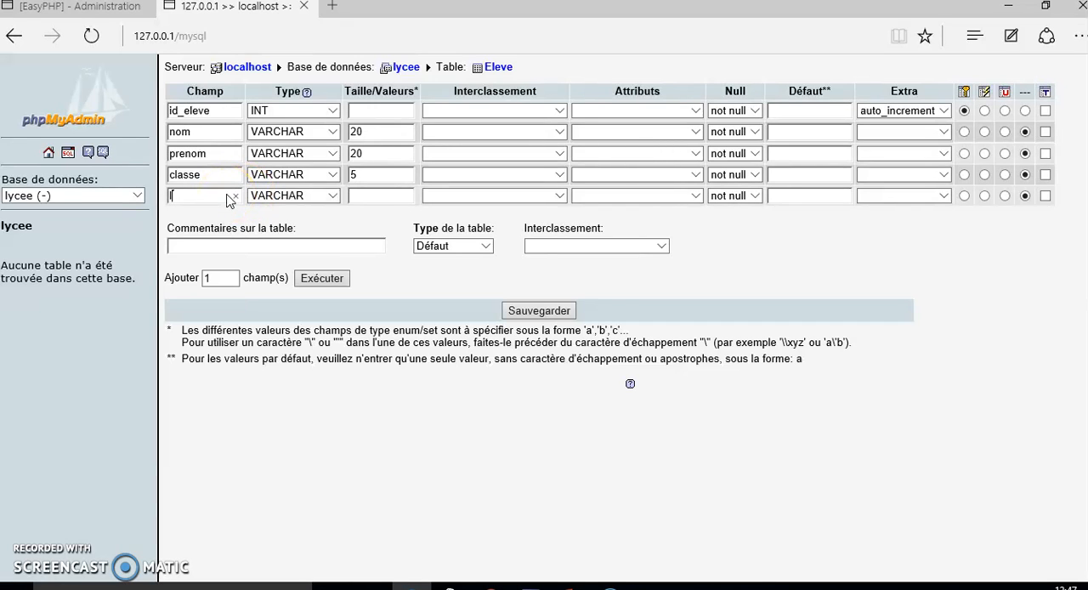
{"action": "type", "text": "angue"}
{"action": "left_click", "coordinate": [358, 195]}
{"action": "type", "text": "10"}
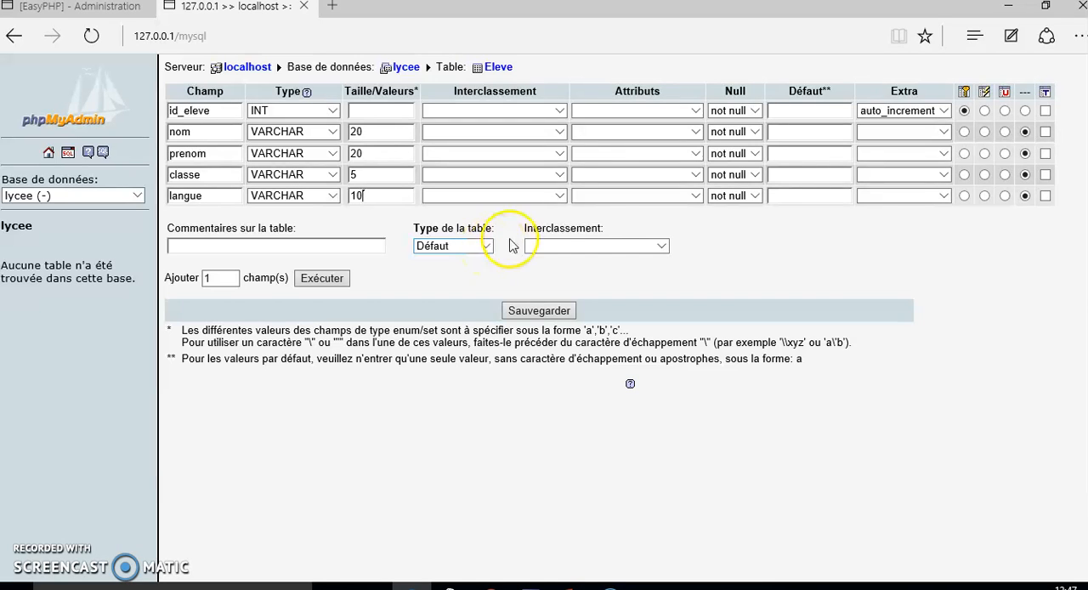
Check the collation and table type options, keep the collation empty and the type Défaut, and save the Eleve table.
{"action": "left_click", "coordinate": [660, 247]}
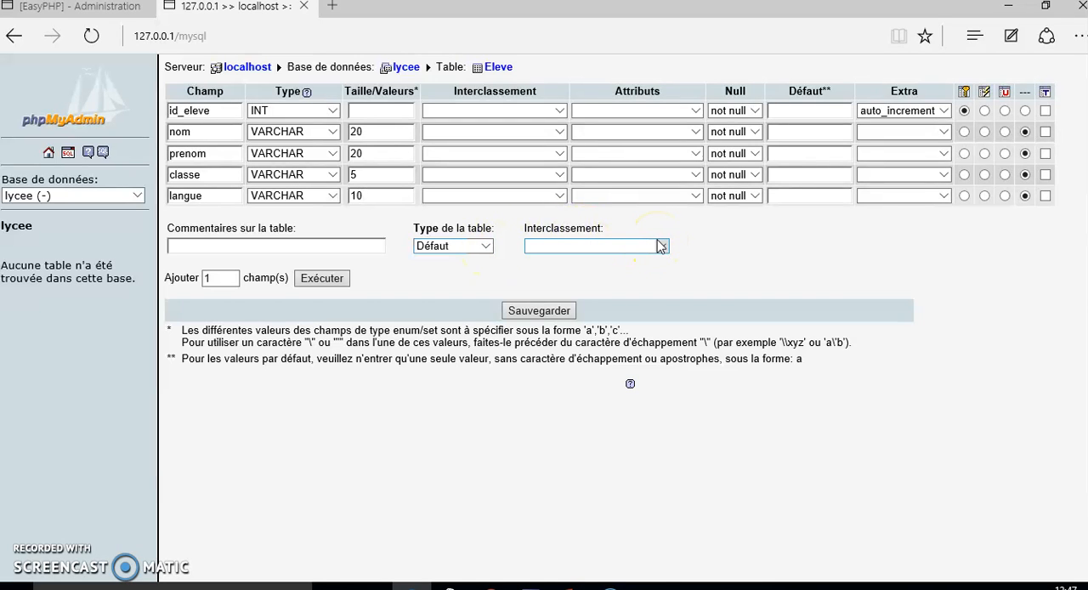
{"action": "left_click", "coordinate": [660, 246]}
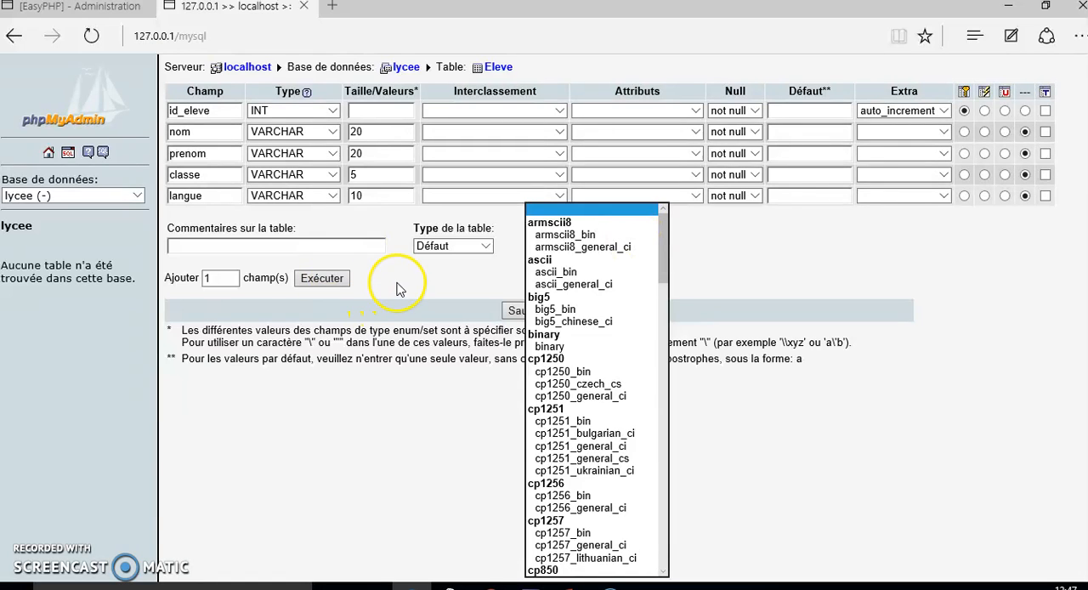
{"action": "left_click", "coordinate": [744, 265]}
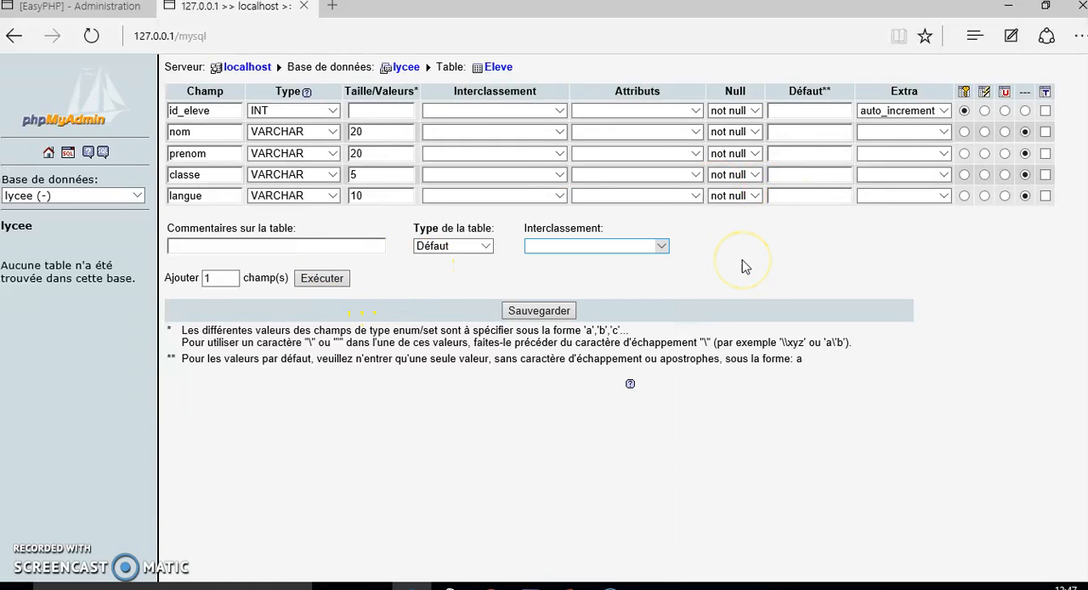
{"action": "left_click", "coordinate": [487, 248]}
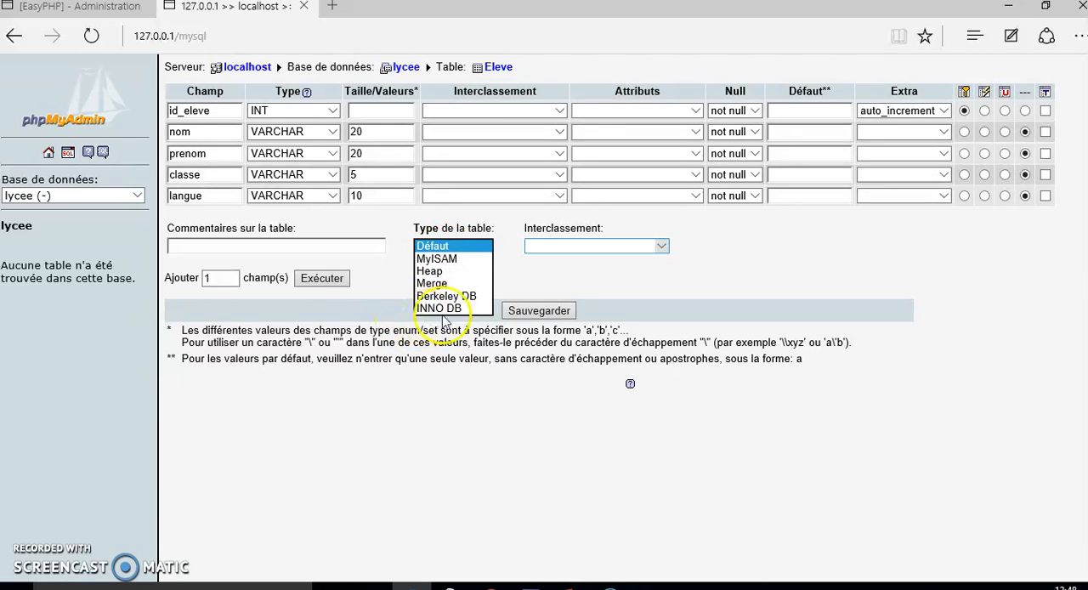
{"action": "left_click", "coordinate": [585, 281]}
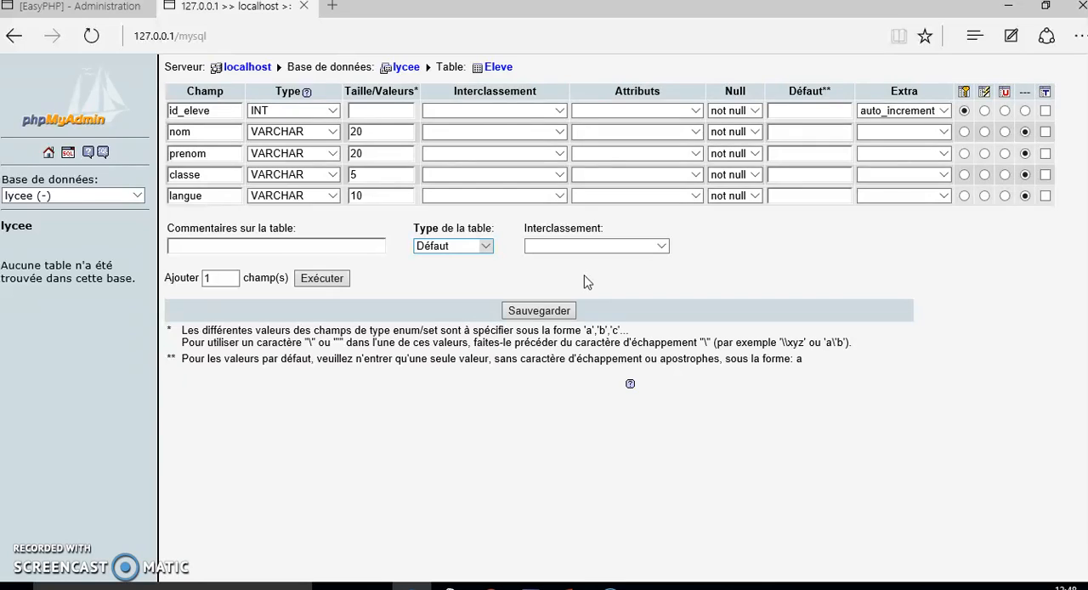
{"action": "left_click", "coordinate": [545, 311]}
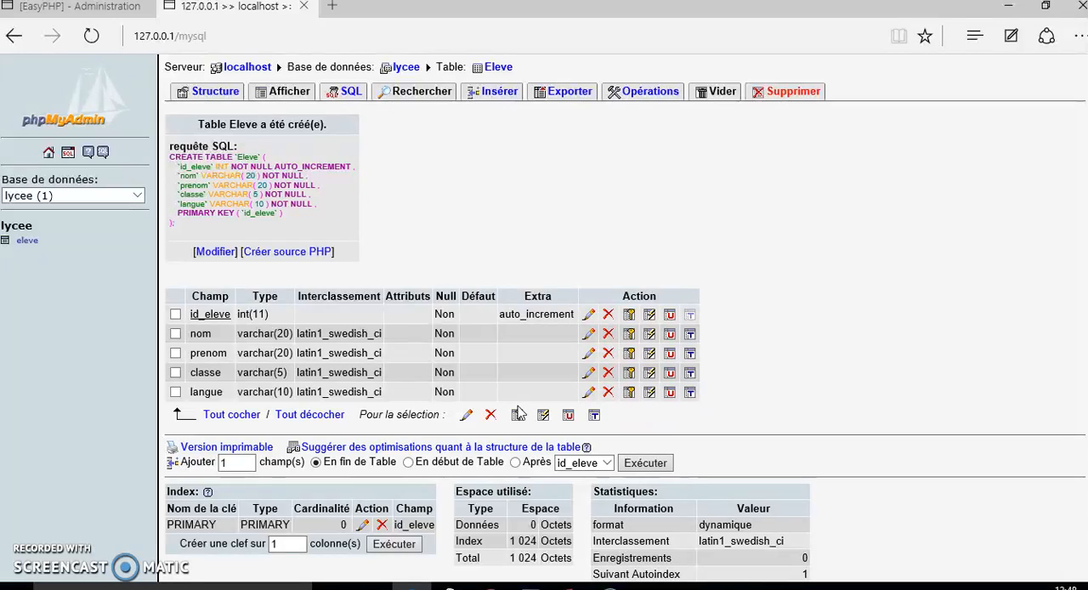
Start a new record in the Eleve table, leaving id_eleve empty, and fill in the student's nom and prenom.
{"action": "left_click", "coordinate": [595, 335]}
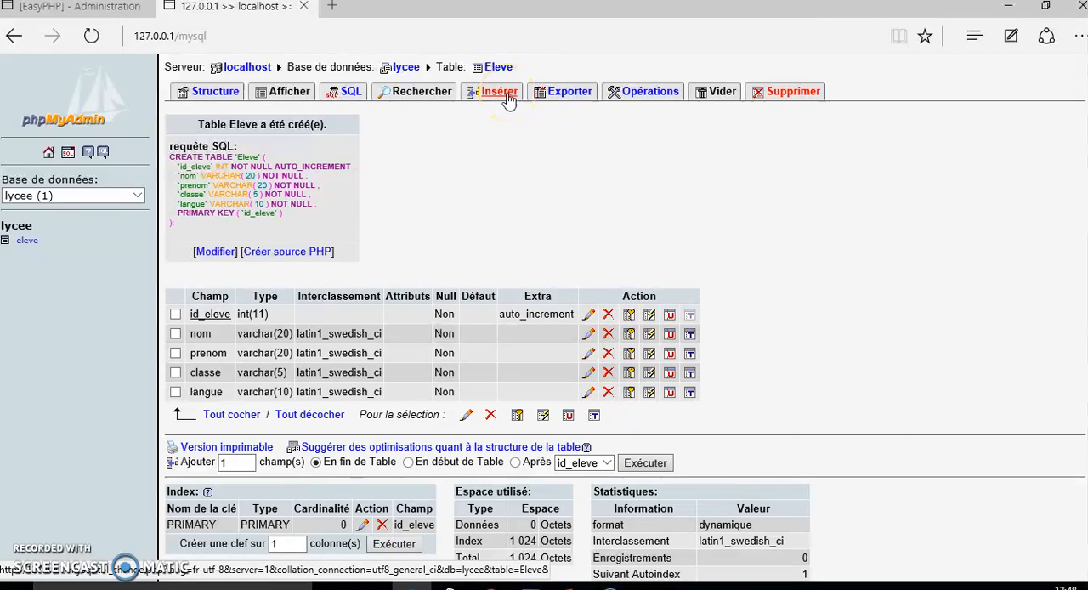
{"action": "left_click", "coordinate": [429, 142]}
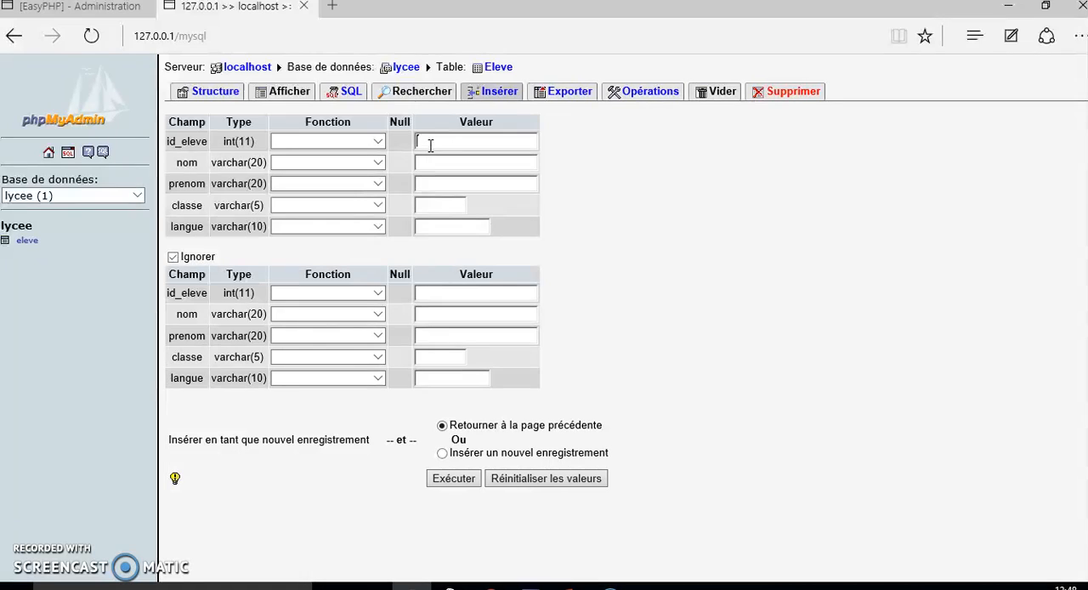
{"action": "left_click", "coordinate": [432, 161]}
{"action": "type", "text": "moh"}
{"action": "type", "text": "ed"}
{"action": "key", "text": "BackSpace"}
{"action": "key", "text": "BackSpace"}
{"action": "type", "text": "emed"}
{"action": "left_click", "coordinate": [442, 179]}
{"action": "type", "text": "ben mohemed"}
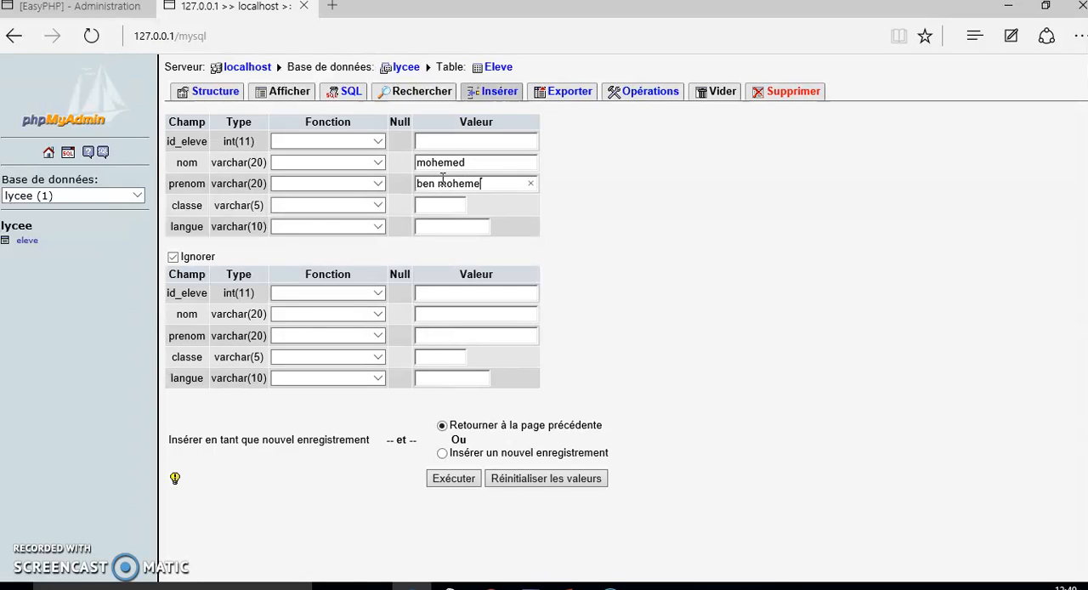
Set the new record's classe to 4info and its langue to arabe.
{"action": "left_click", "coordinate": [438, 204]}
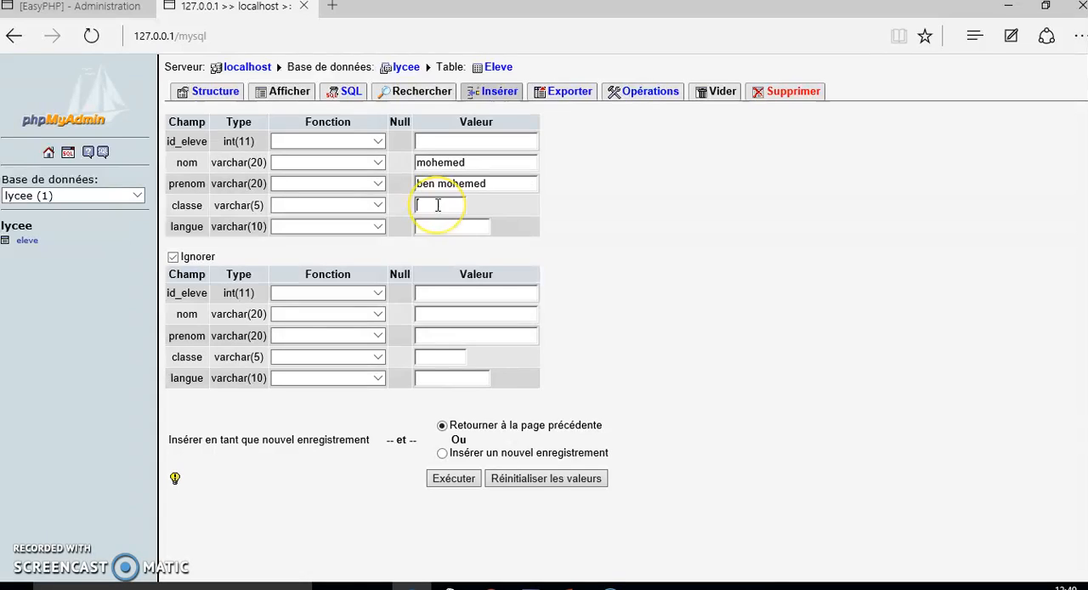
{"action": "type", "text": "4info"}
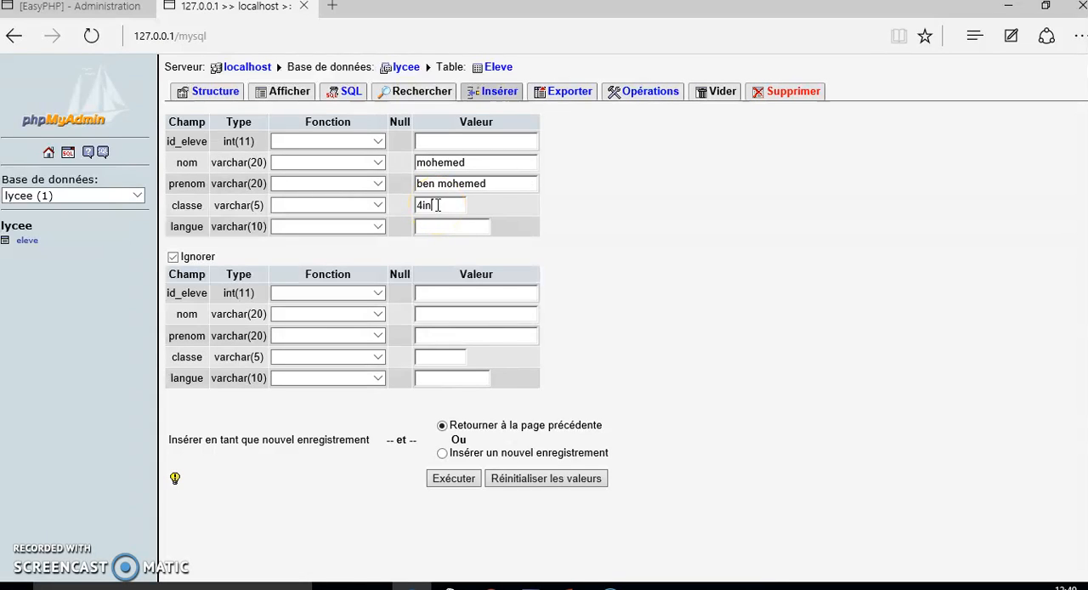
{"action": "left_click", "coordinate": [435, 228]}
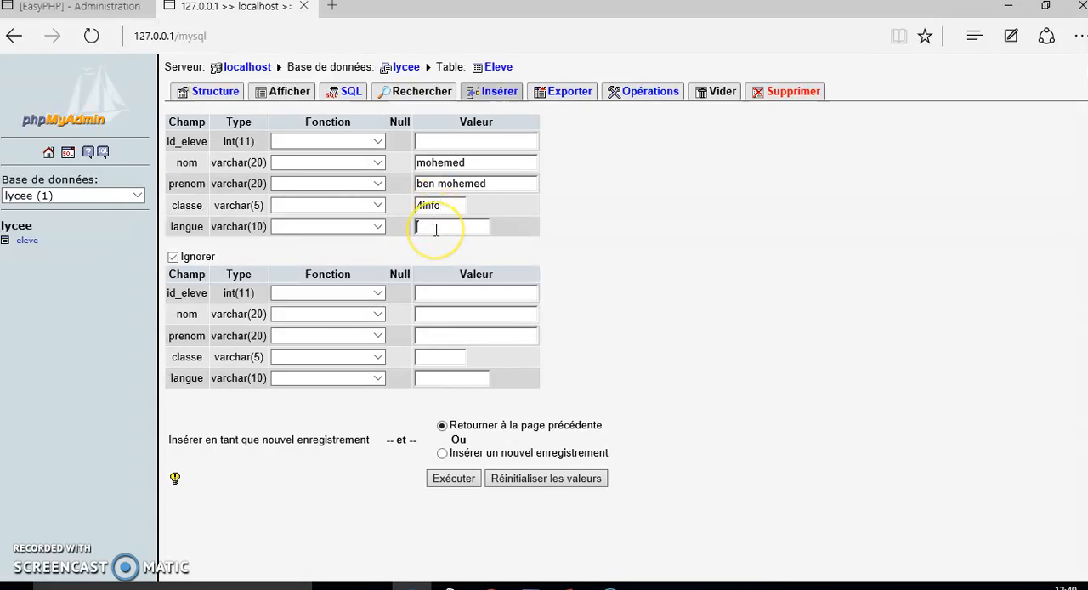
{"action": "type", "text": "arabe"}
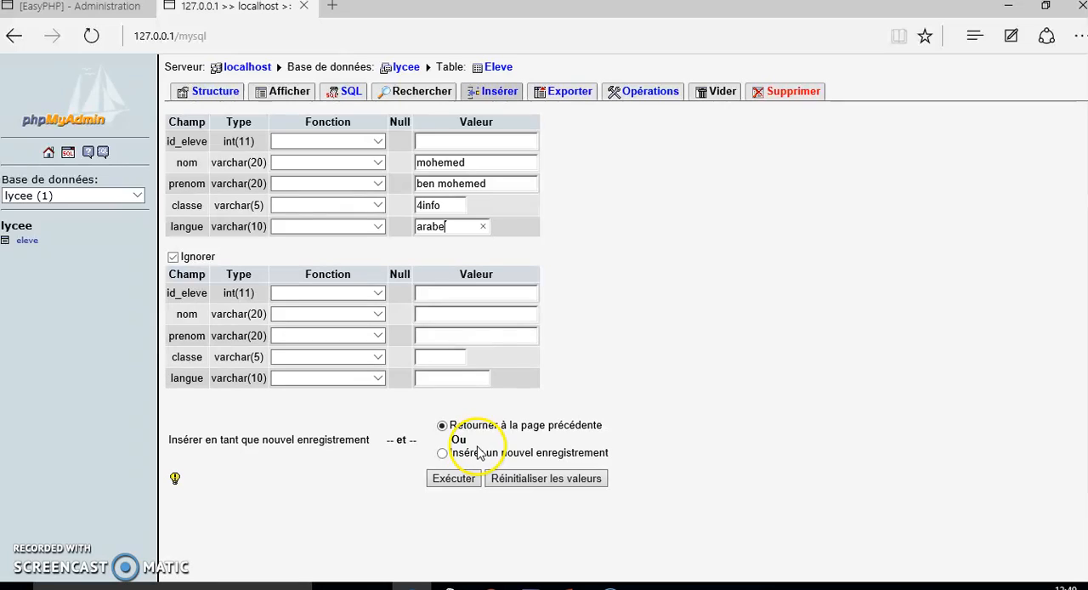
Insert the completed student record, keeping the option to return to the previous page.
{"action": "left_click", "coordinate": [467, 481]}
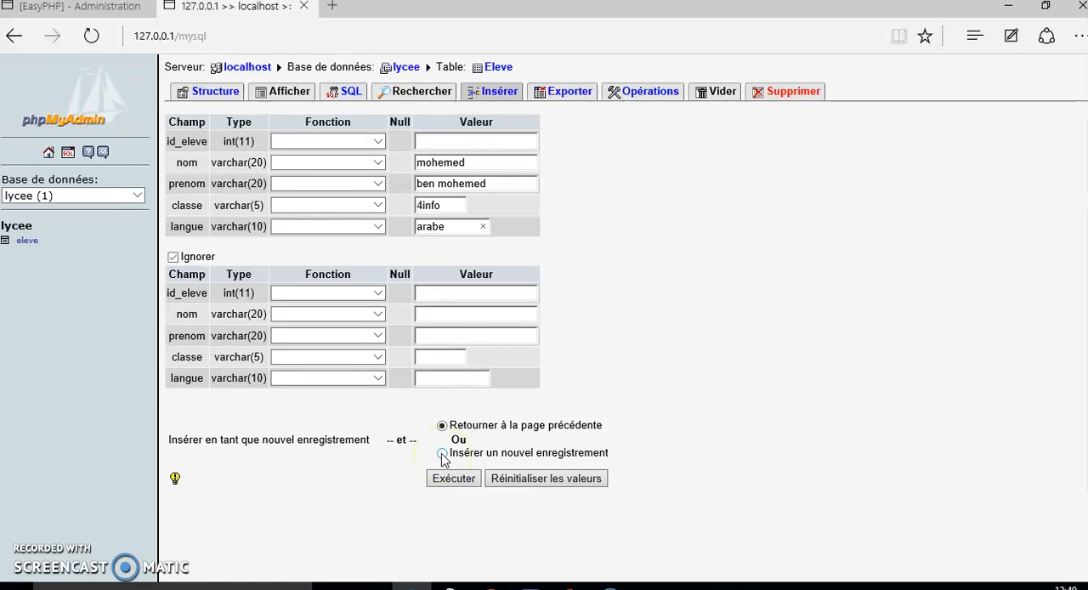
{"action": "left_click", "coordinate": [445, 481]}
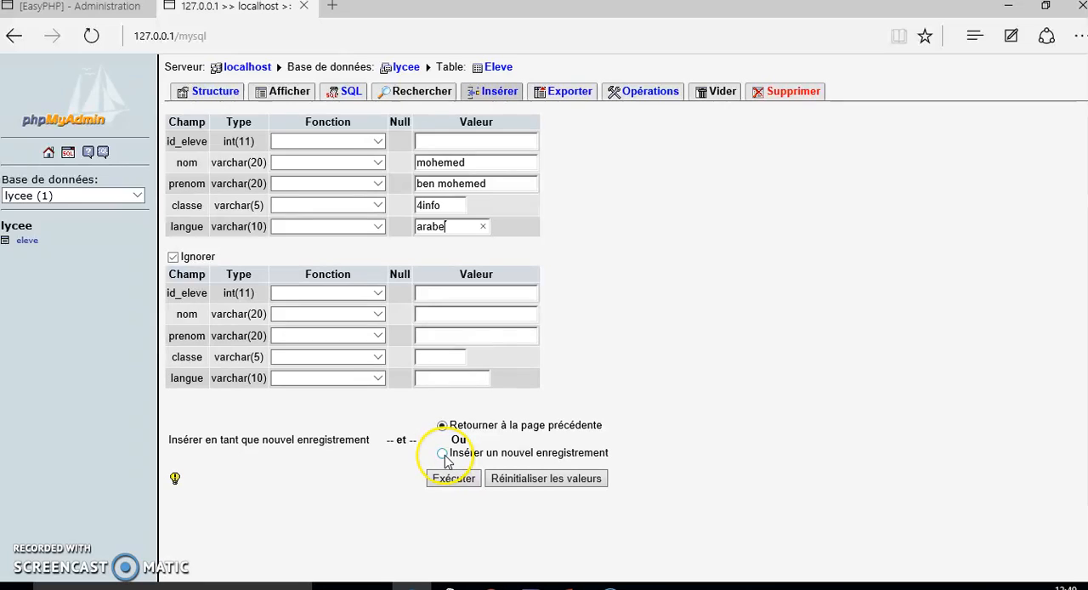
{"action": "left_click", "coordinate": [447, 481]}
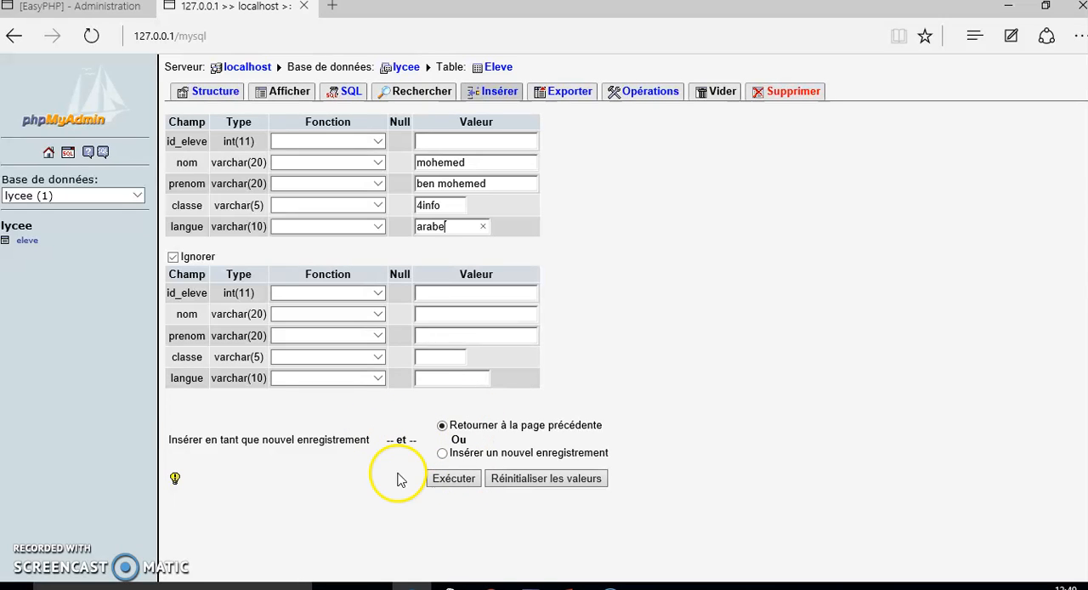
{"action": "left_click", "coordinate": [453, 480]}
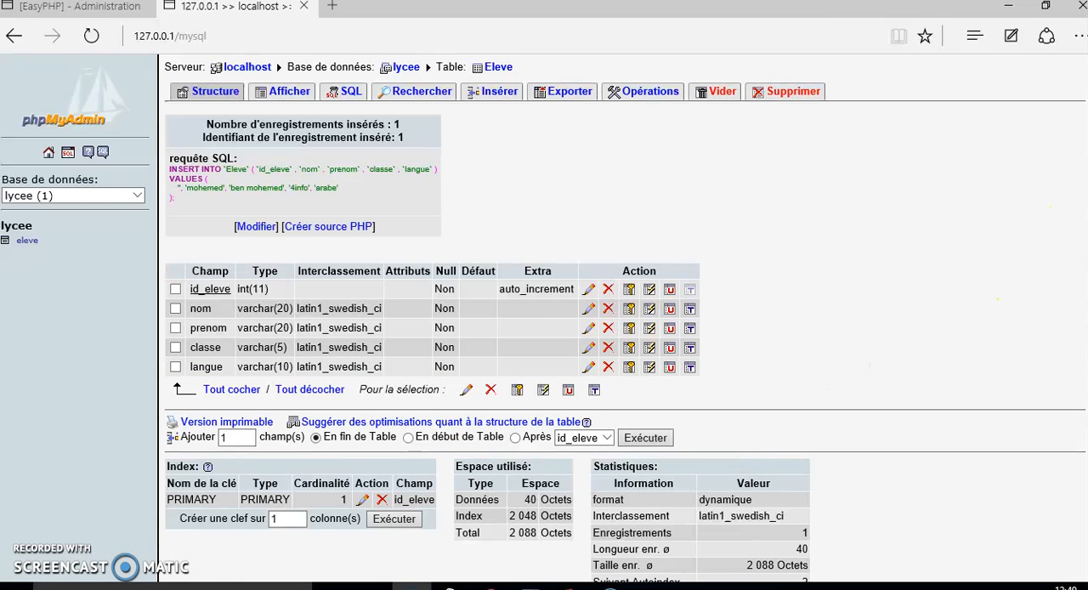
Review the Eleve table's structure and statistics, and display its stored records.
{"action": "scroll", "coordinate": [625, 318], "scroll_direction": "down", "scroll_amount": 1}
{"action": "scroll", "coordinate": [625, 319], "scroll_direction": "up", "scroll_amount": 1}
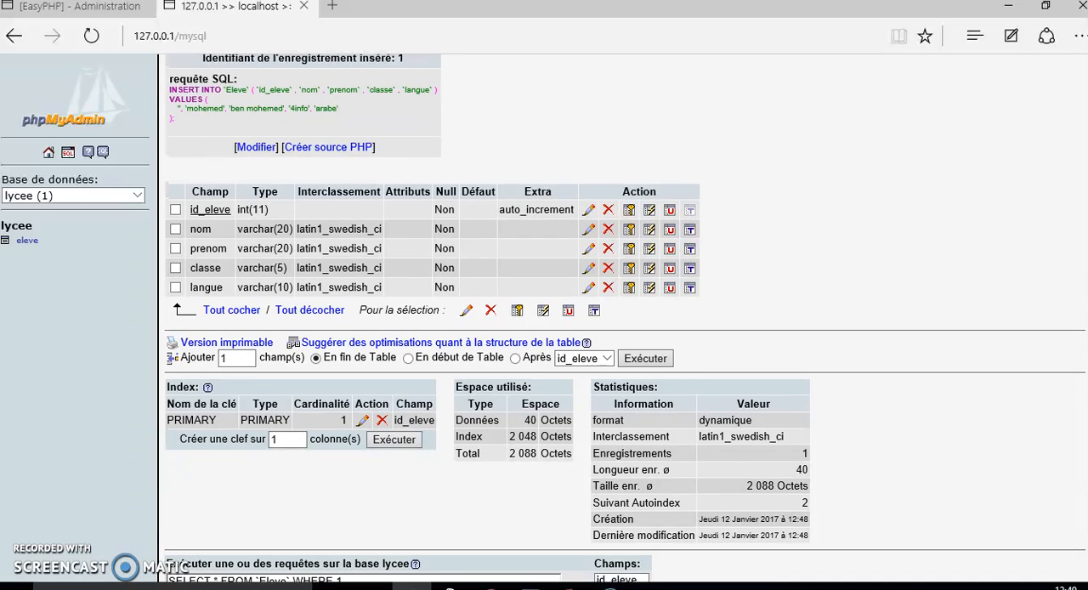
{"action": "scroll", "coordinate": [625, 319], "scroll_direction": "up", "scroll_amount": 1}
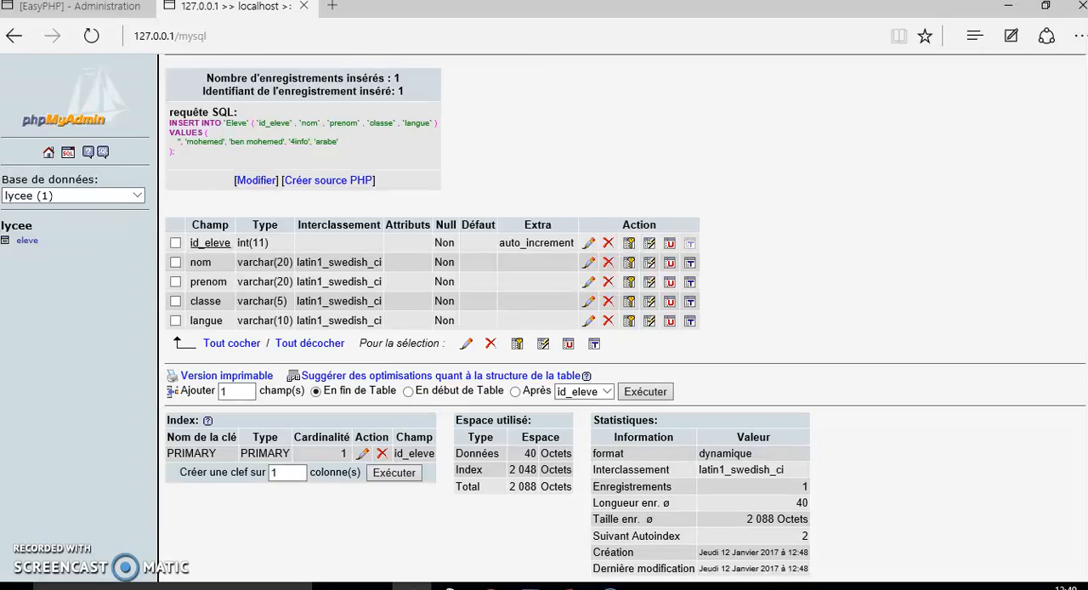
{"action": "scroll", "coordinate": [625, 319], "scroll_direction": "up", "scroll_amount": 1}
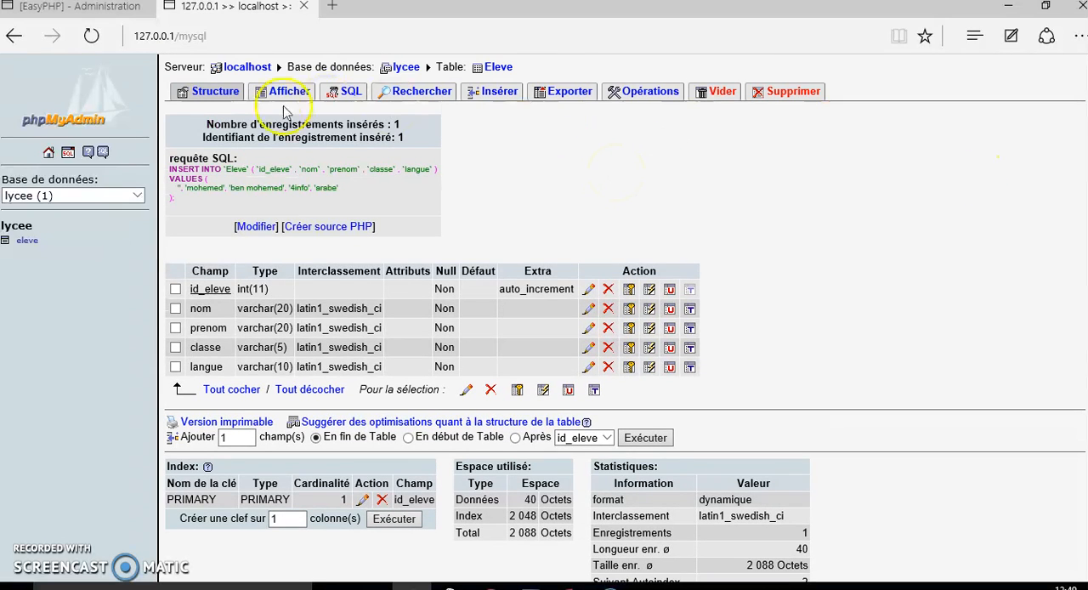
{"action": "left_click", "coordinate": [286, 95]}
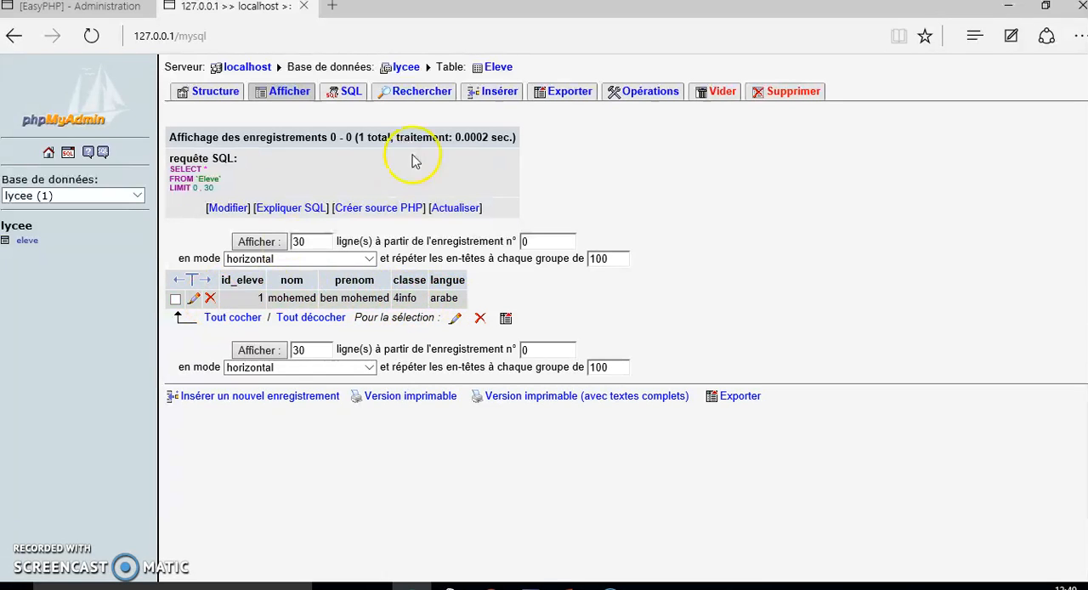
{"action": "left_click", "coordinate": [493, 98]}
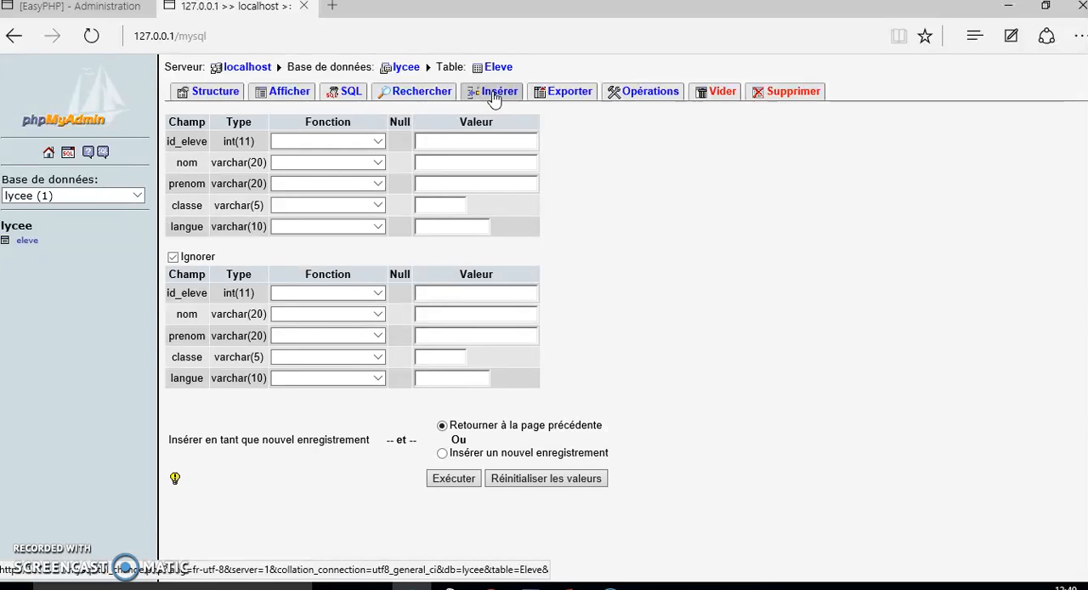
{"action": "left_click", "coordinate": [289, 94]}
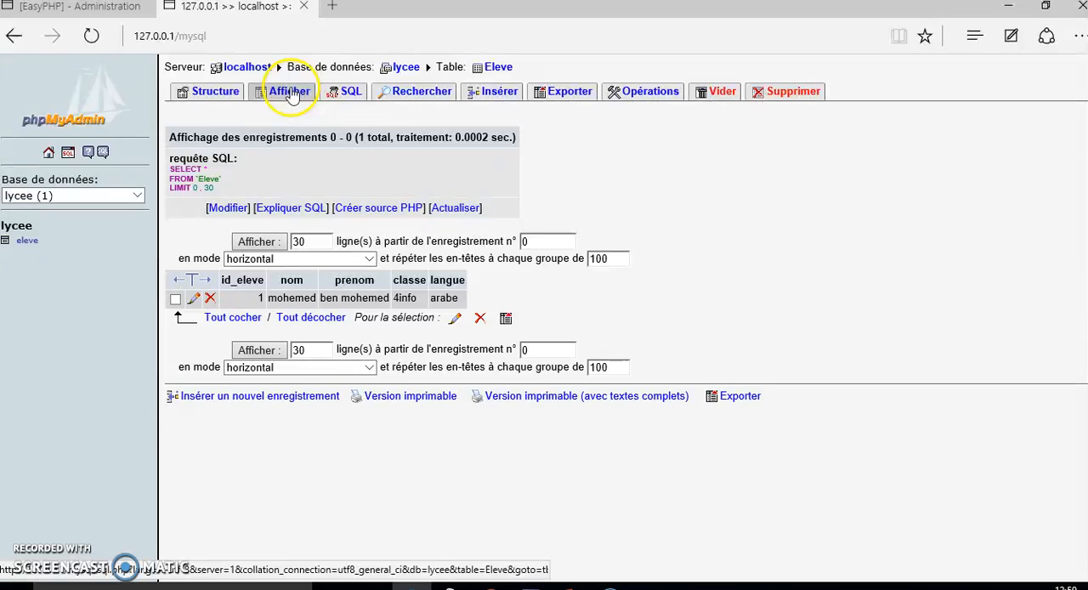